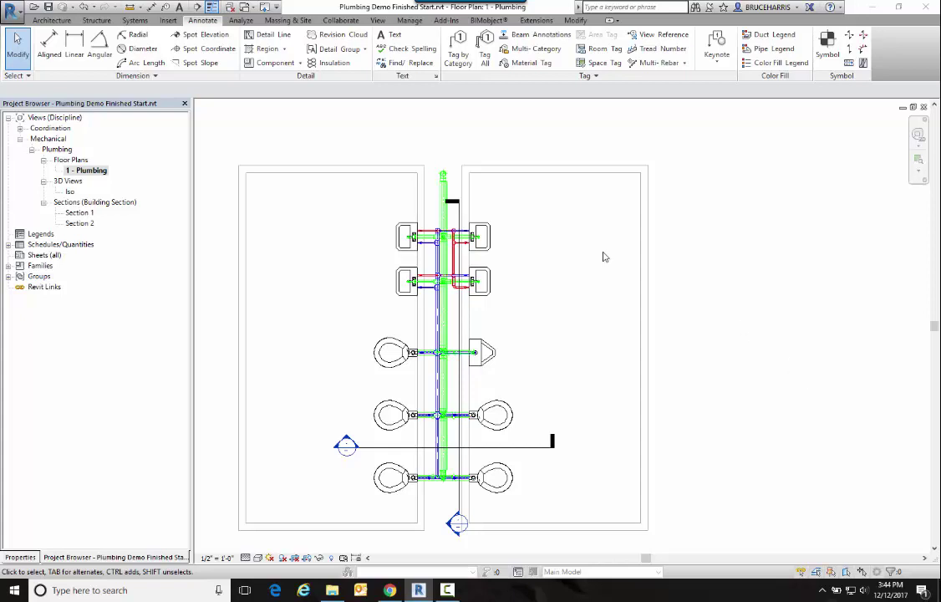
Step: Open the Iso 3D view and pull in three sides of its section box closer to the plumbing fixtures and pipes
{"action": "double_click", "coordinate": [70, 193]}
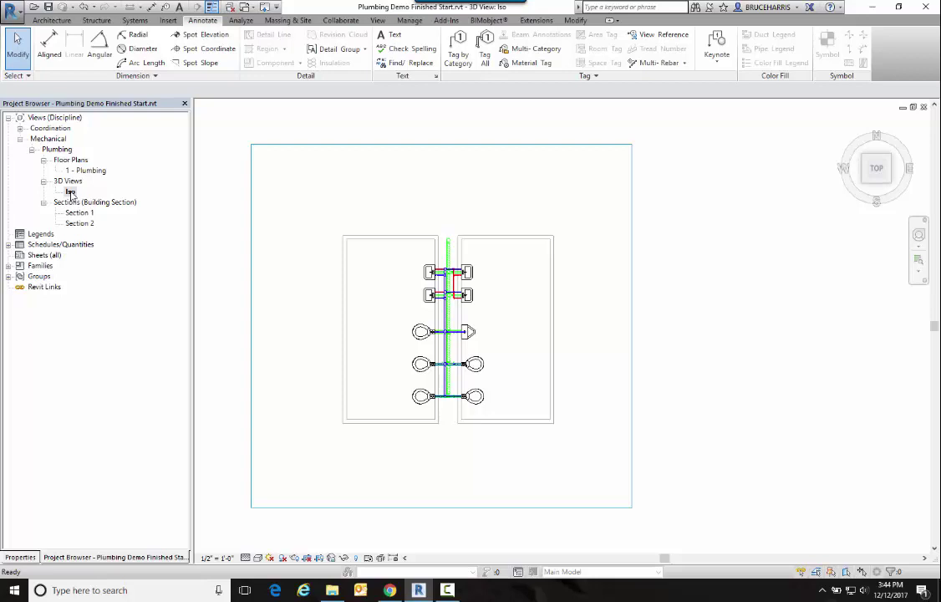
{"action": "left_click", "coordinate": [20, 557]}
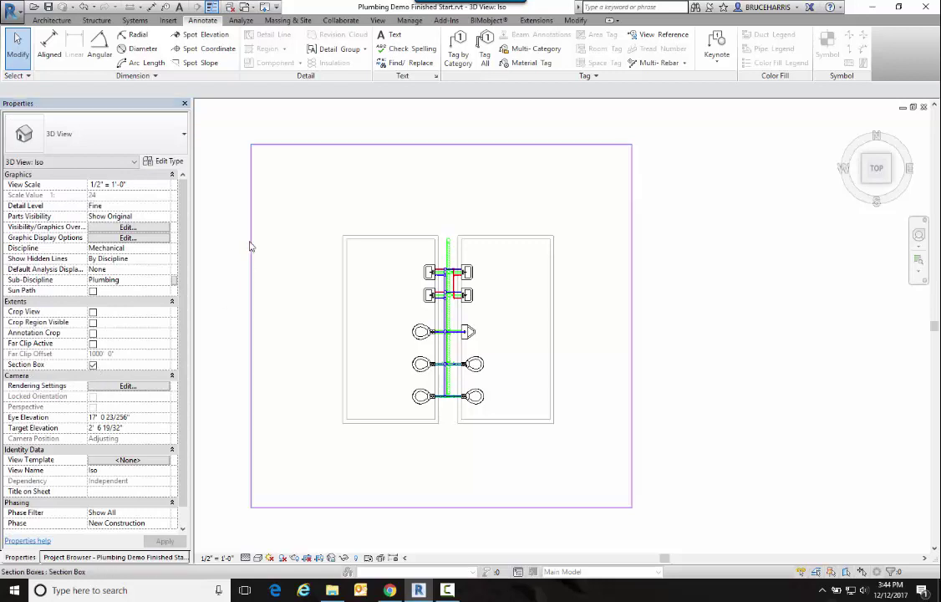
{"action": "left_click", "coordinate": [253, 284]}
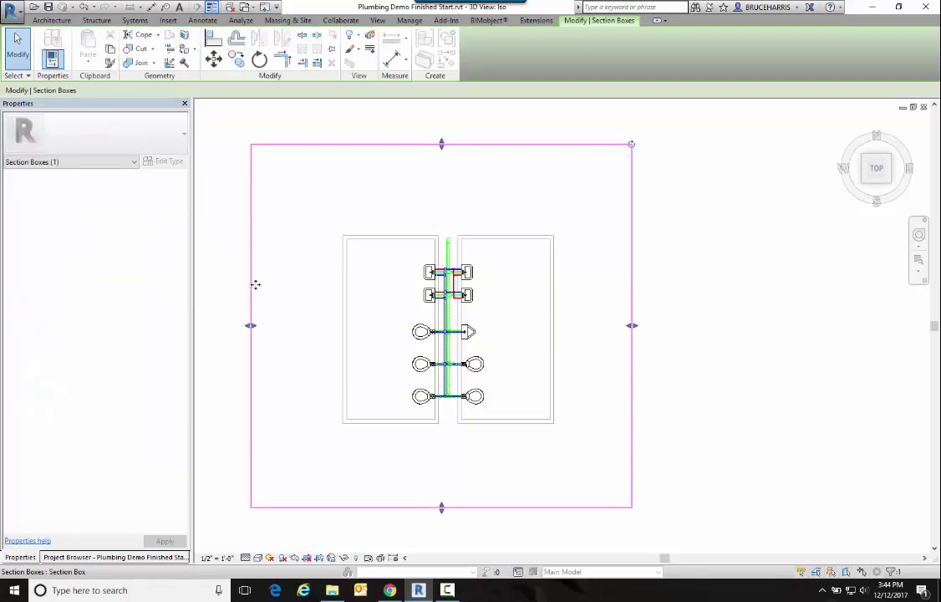
{"action": "left_click_drag", "start_coordinate": [251, 325], "coordinate": [370, 334]}
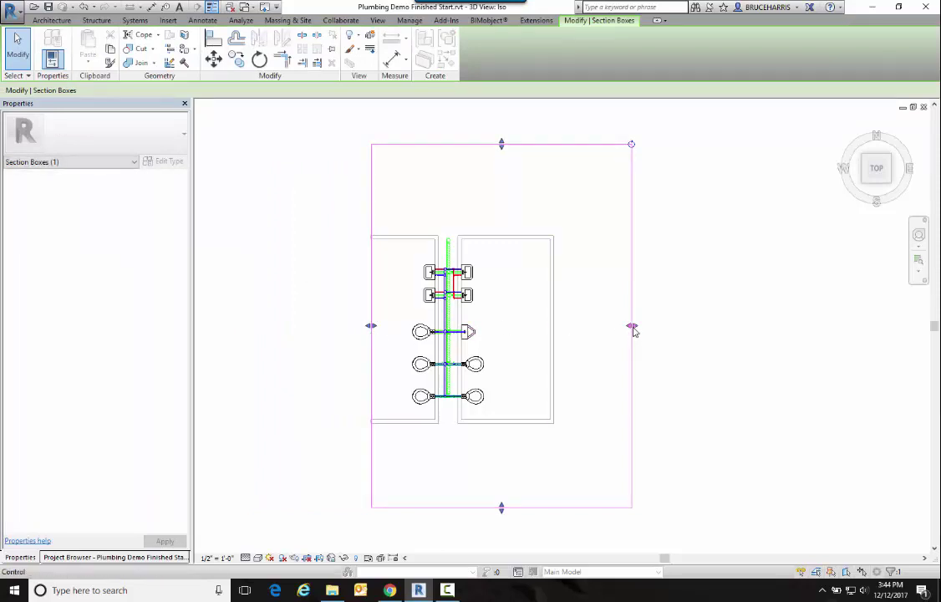
{"action": "left_click_drag", "start_coordinate": [632, 327], "coordinate": [512, 335]}
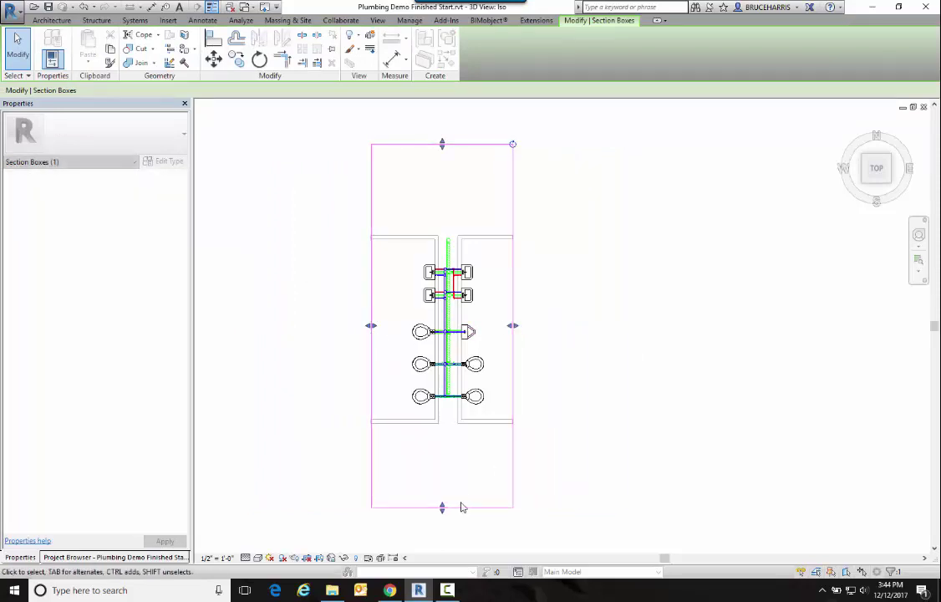
{"action": "left_click_drag", "start_coordinate": [442, 507], "coordinate": [442, 416]}
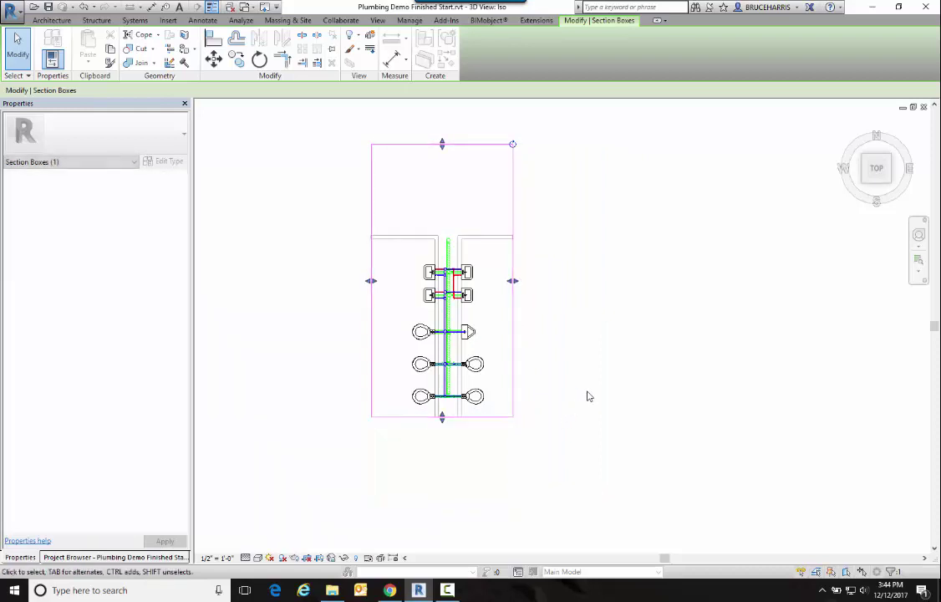
Step: Orient the 3D view to the isometric seen from the top, front and right, and deselect the section box
{"action": "left_click", "coordinate": [867, 187]}
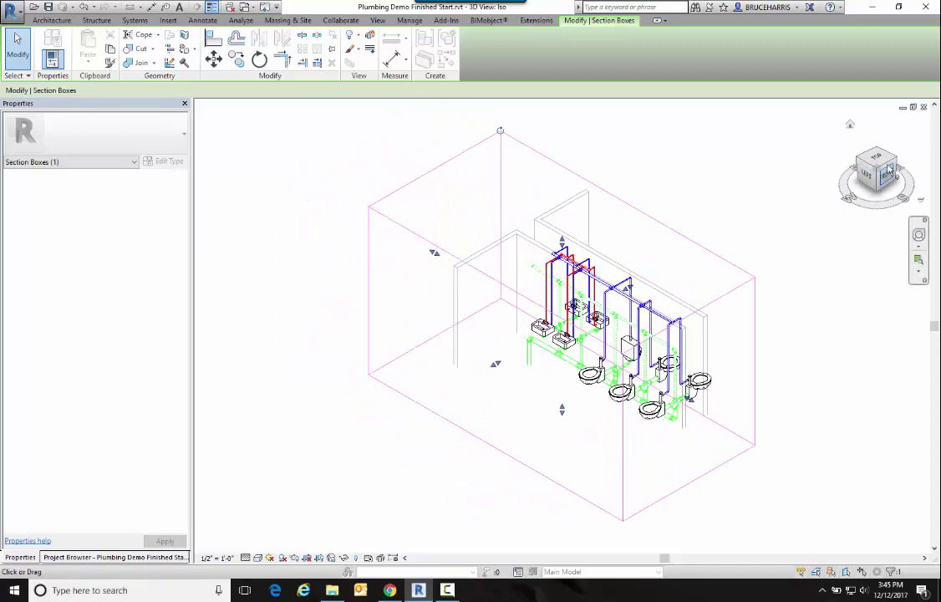
{"action": "left_click", "coordinate": [896, 161]}
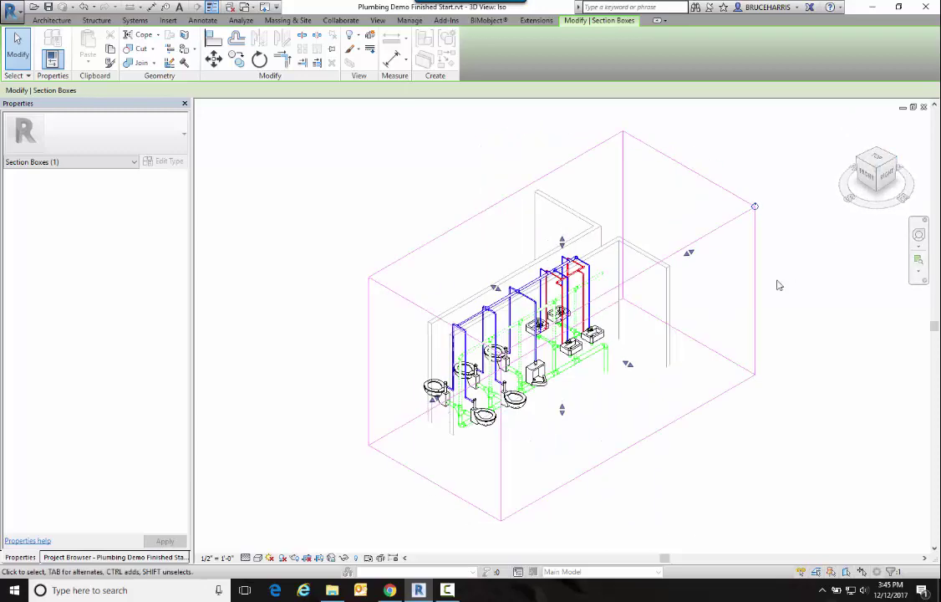
{"action": "scroll", "coordinate": [578, 335], "scroll_direction": "up", "scroll_amount": 2}
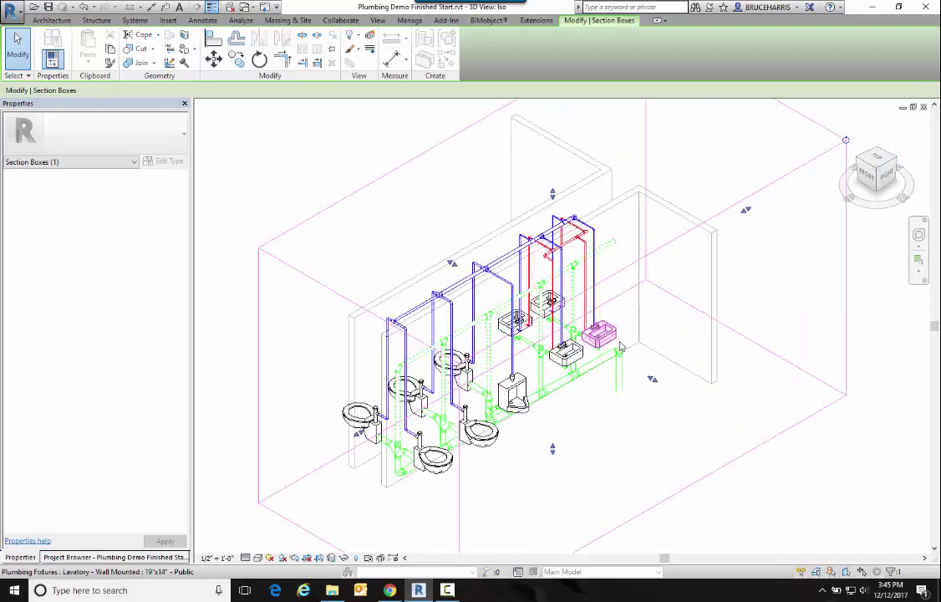
{"action": "mouse_move", "coordinate": [687, 358]}
{"action": "middle_mouse_down"}
{"action": "mouse_move", "coordinate": [678, 367]}
{"action": "mouse_move", "coordinate": [670, 361]}
{"action": "middle_mouse_up"}
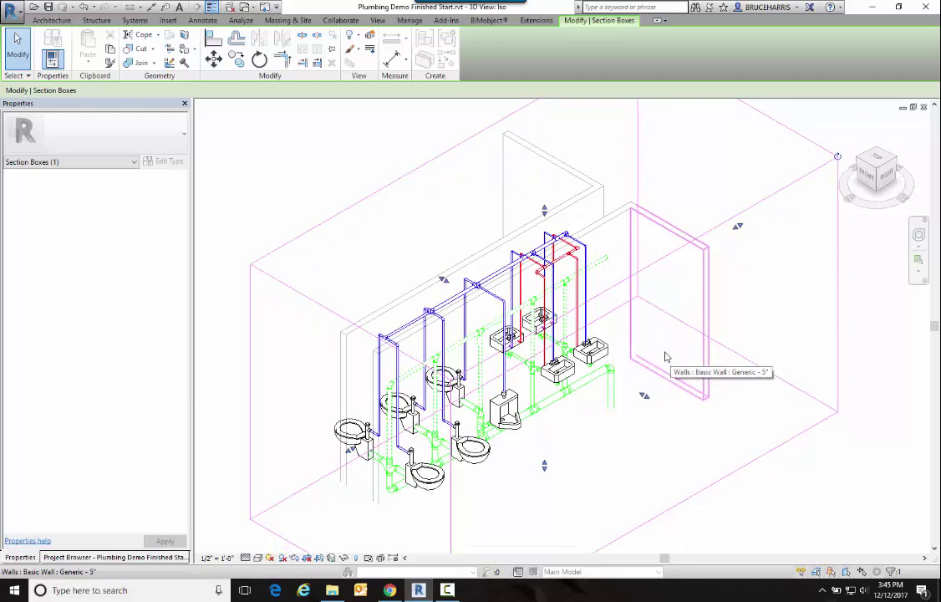
{"action": "left_click", "coordinate": [218, 251]}
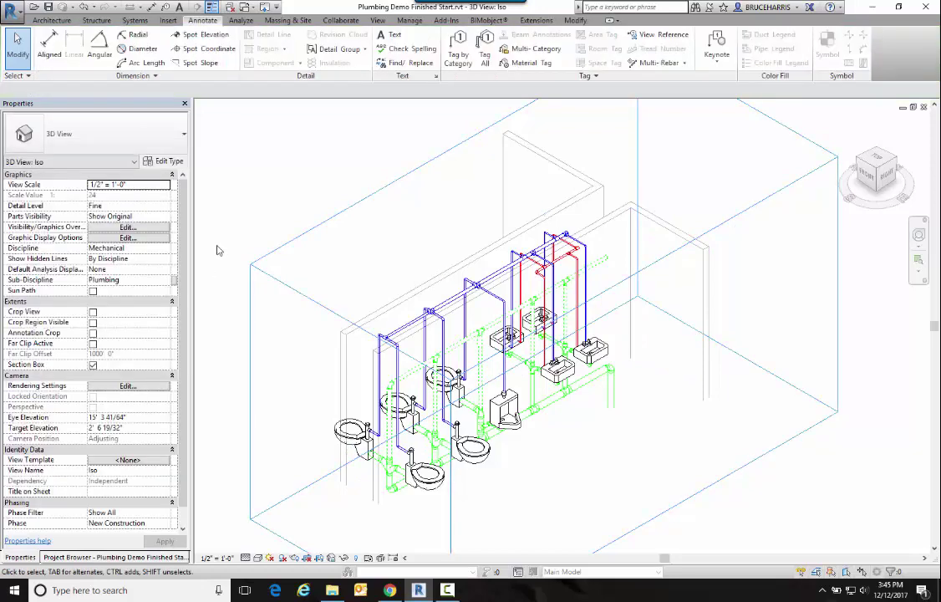
Step: Turn off the Section Boxes annotation category in the Iso view's visibility/graphic overrides
{"action": "left_click", "coordinate": [126, 227]}
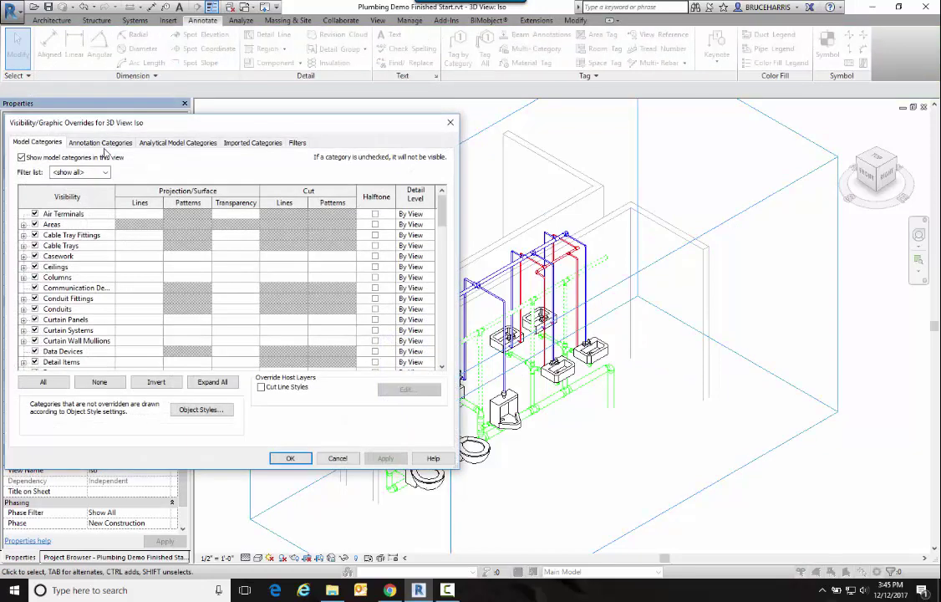
{"action": "left_click", "coordinate": [91, 141]}
{"action": "key", "text": "s"}
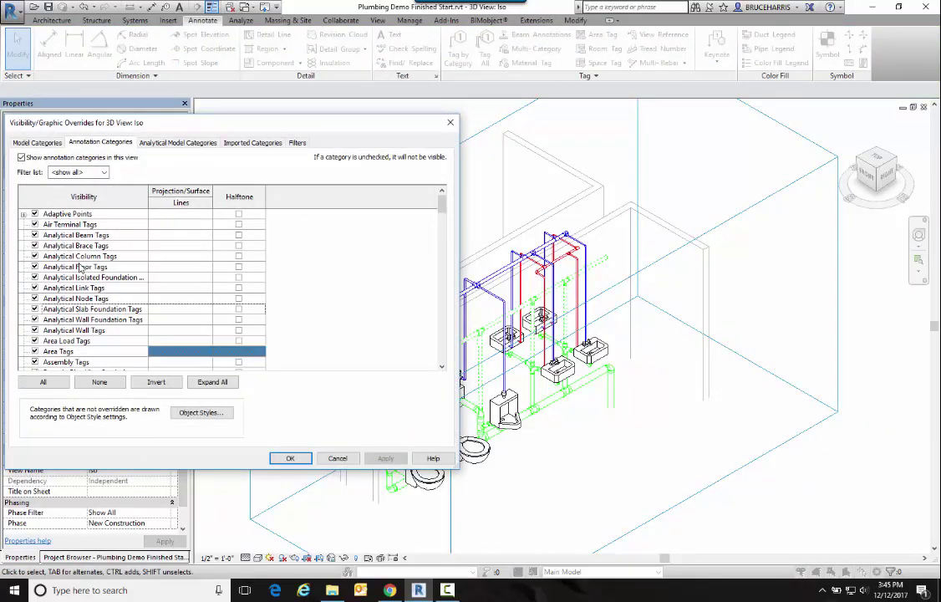
{"action": "scroll", "coordinate": [39, 357], "scroll_direction": "down", "scroll_amount": 1}
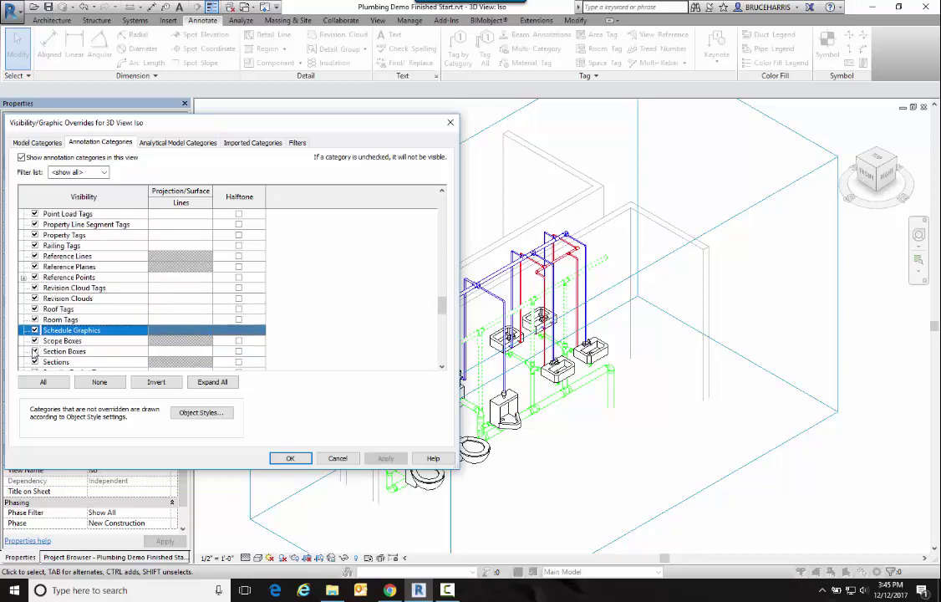
{"action": "left_click", "coordinate": [34, 351]}
Step: Turn off the Walls model category and apply the visibility overrides to the Iso view
{"action": "left_click", "coordinate": [39, 143]}
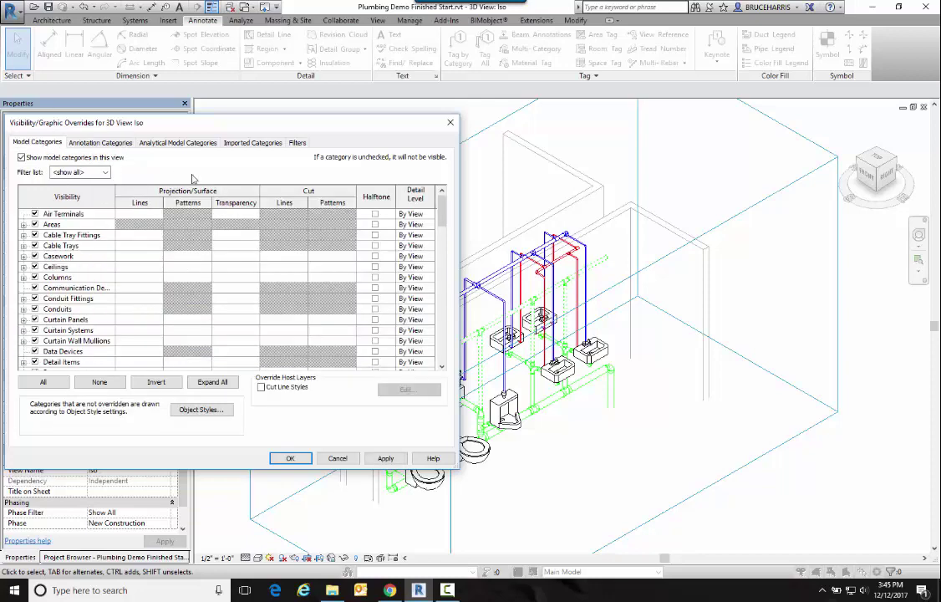
{"action": "left_click_drag", "start_coordinate": [442, 209], "coordinate": [442, 351]}
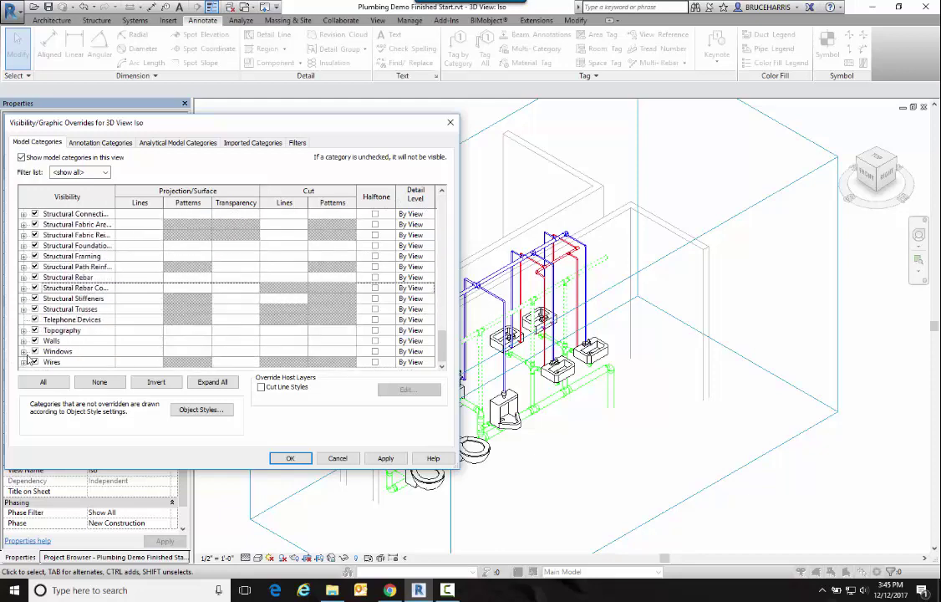
{"action": "left_click", "coordinate": [34, 341]}
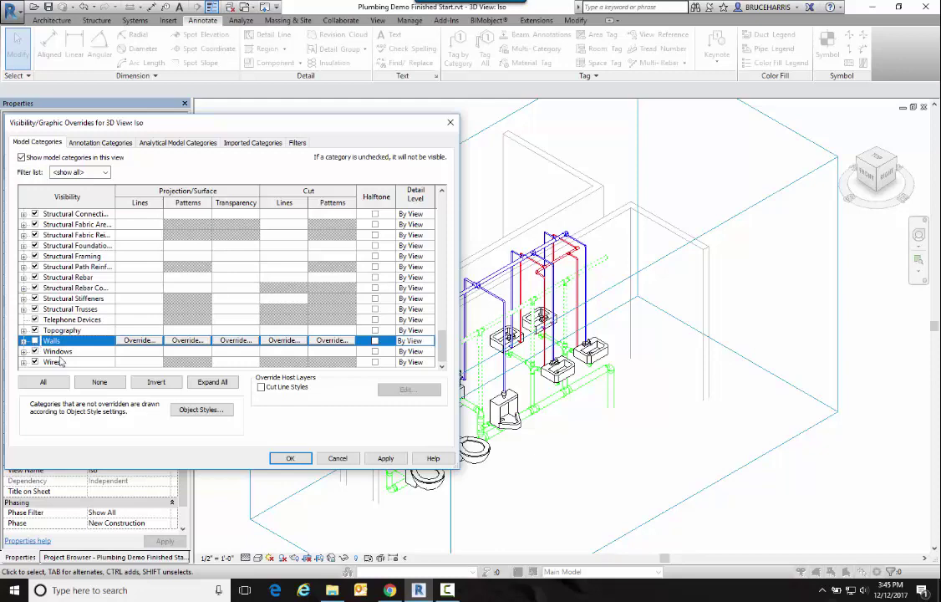
{"action": "left_click", "coordinate": [289, 459]}
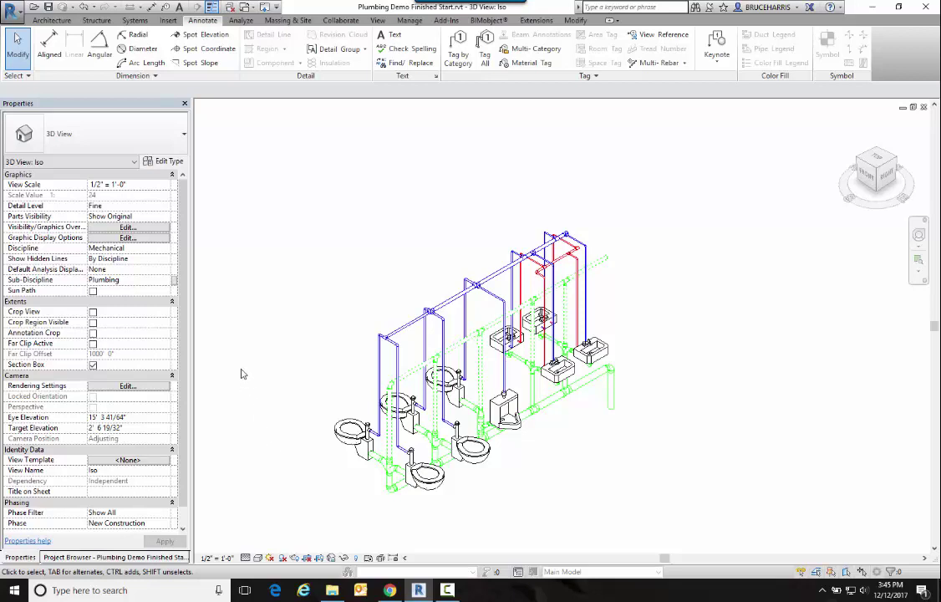
Step: Hide the pipes matched by the Domestic Cold Water and Domestic Hot Water filters in the Iso view
{"action": "left_click", "coordinate": [128, 227]}
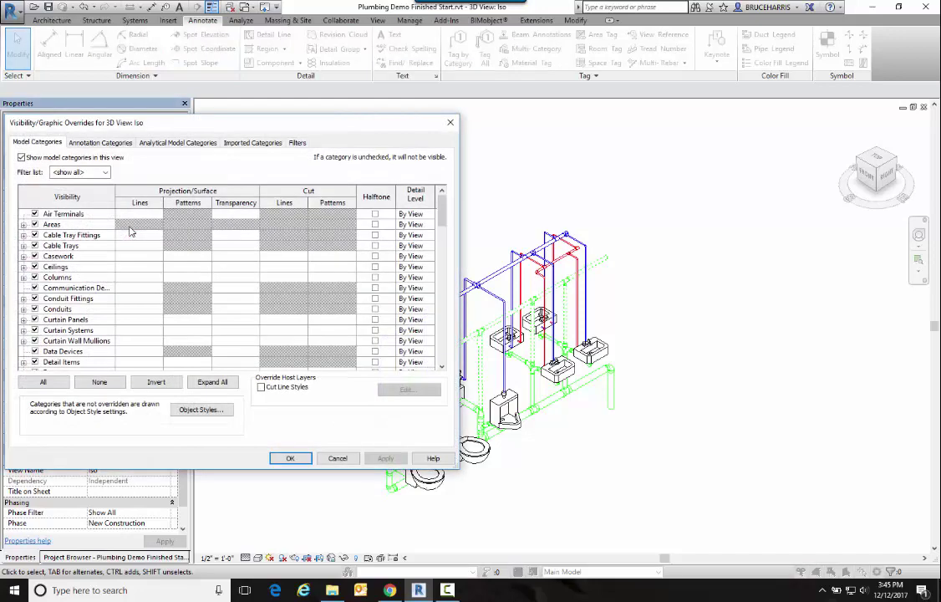
{"action": "left_click", "coordinate": [297, 142]}
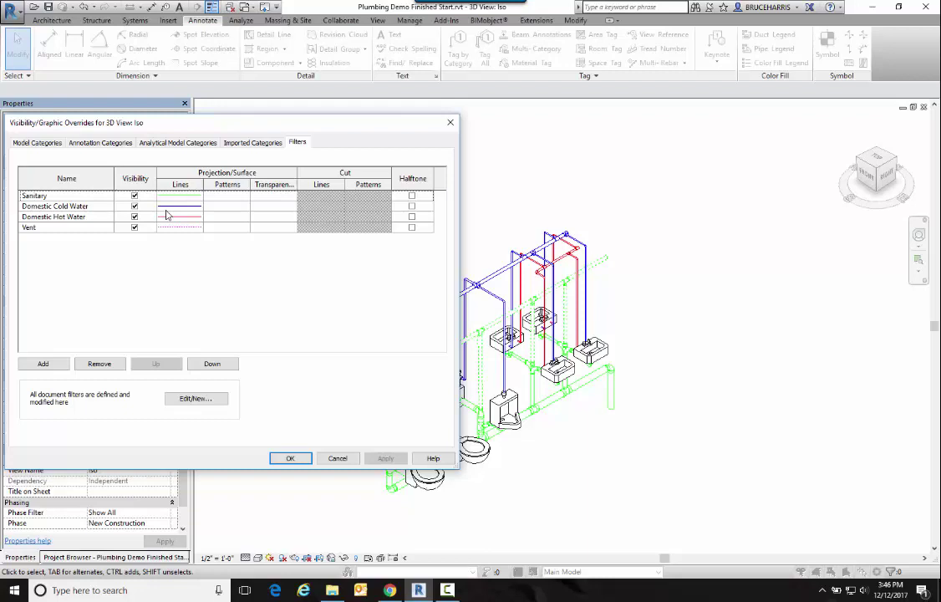
{"action": "left_click", "coordinate": [135, 205]}
{"action": "left_click", "coordinate": [134, 217]}
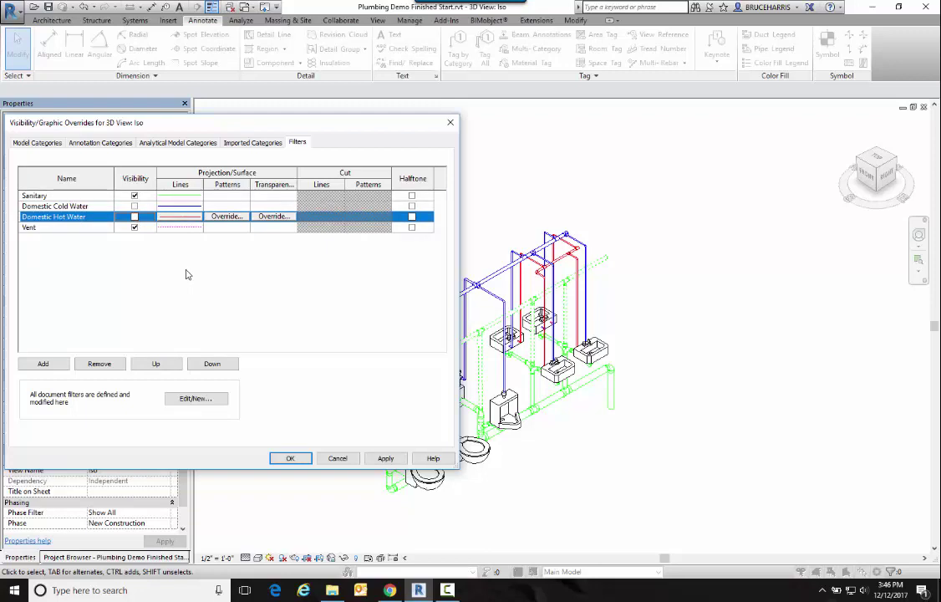
{"action": "left_click", "coordinate": [287, 457]}
{"action": "scroll", "coordinate": [501, 414], "scroll_direction": "up", "scroll_amount": 5}
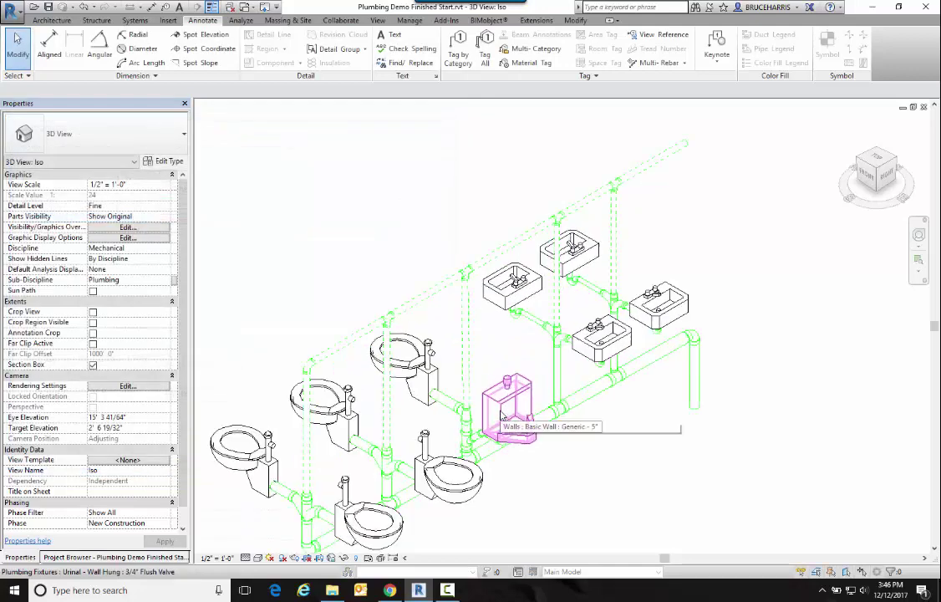
{"action": "middle_click_drag", "start_coordinate": [502, 414], "coordinate": [553, 397]}
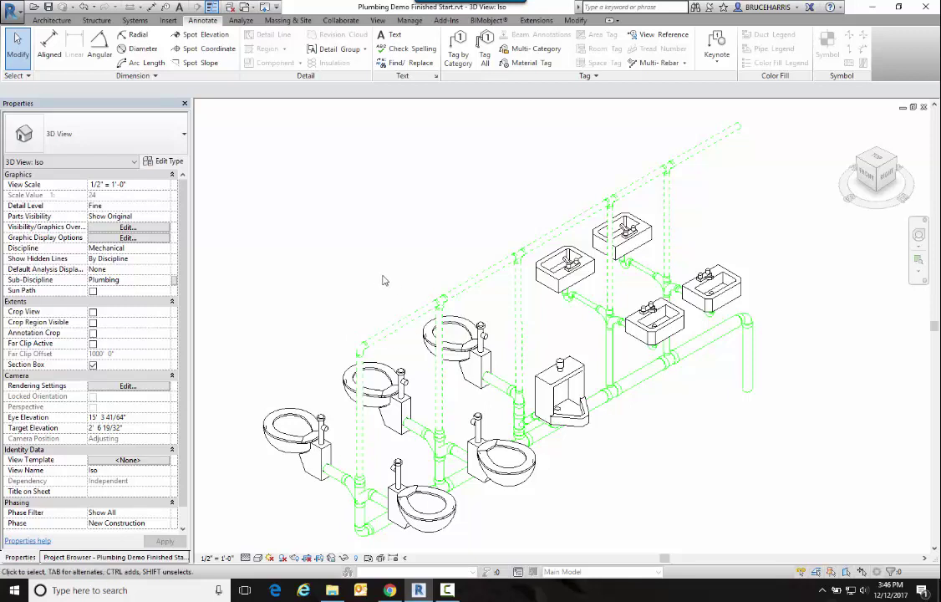
Step: Examine the Vent filter's definition, including its checked categories and filter rule
{"action": "left_click", "coordinate": [125, 227]}
{"action": "left_click", "coordinate": [297, 142]}
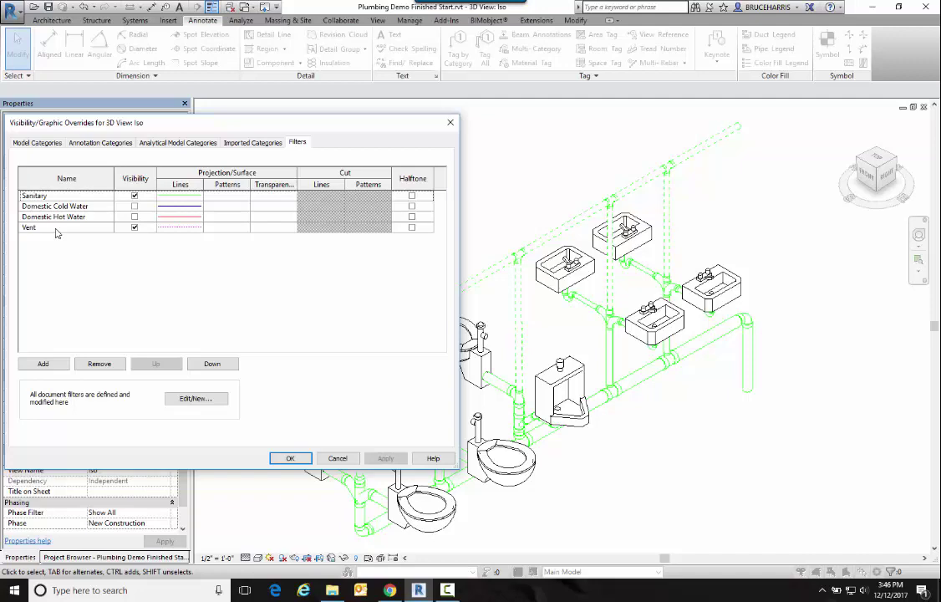
{"action": "left_click", "coordinate": [194, 399]}
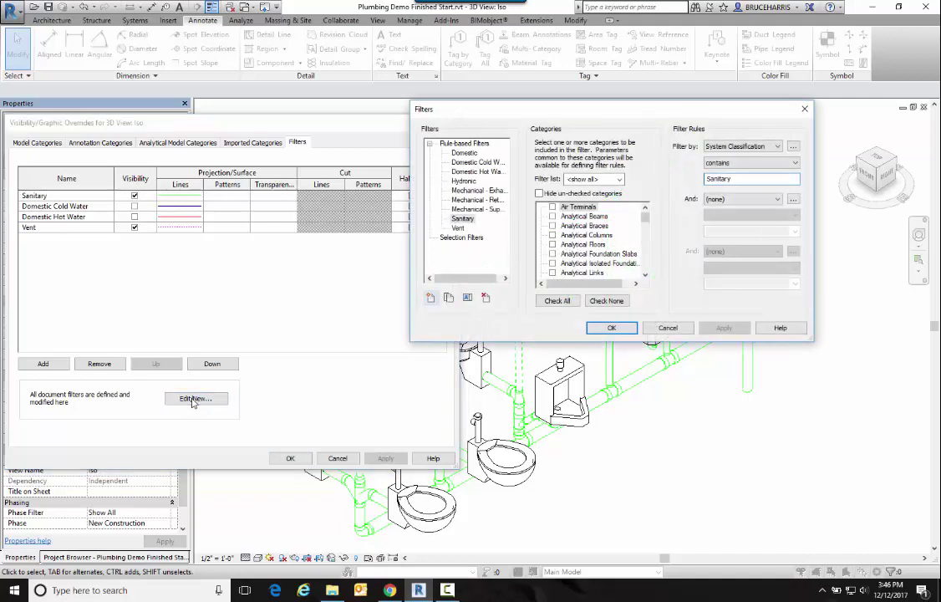
{"action": "left_click", "coordinate": [458, 228]}
{"action": "left_click_drag", "start_coordinate": [645, 218], "coordinate": [645, 250]}
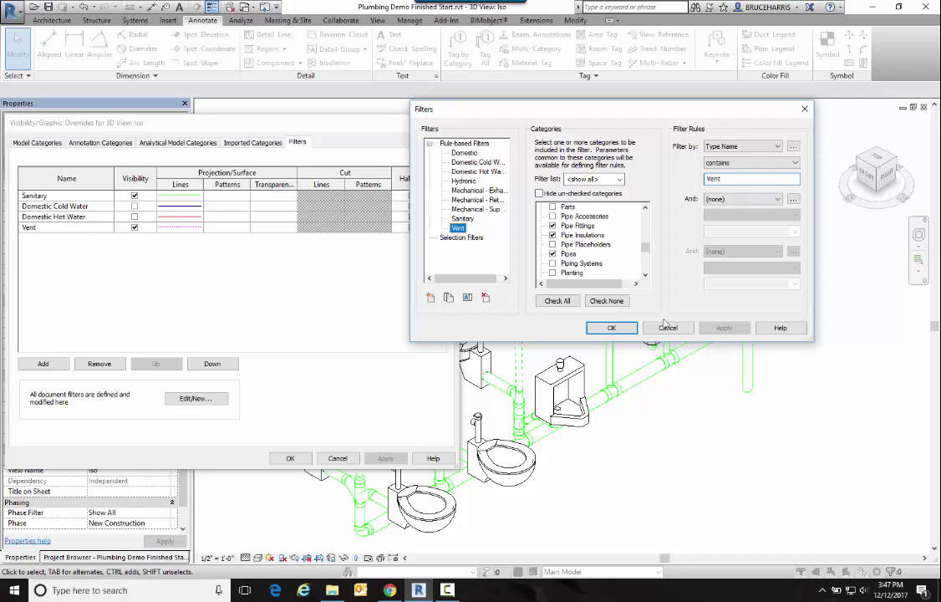
{"action": "left_click", "coordinate": [607, 328]}
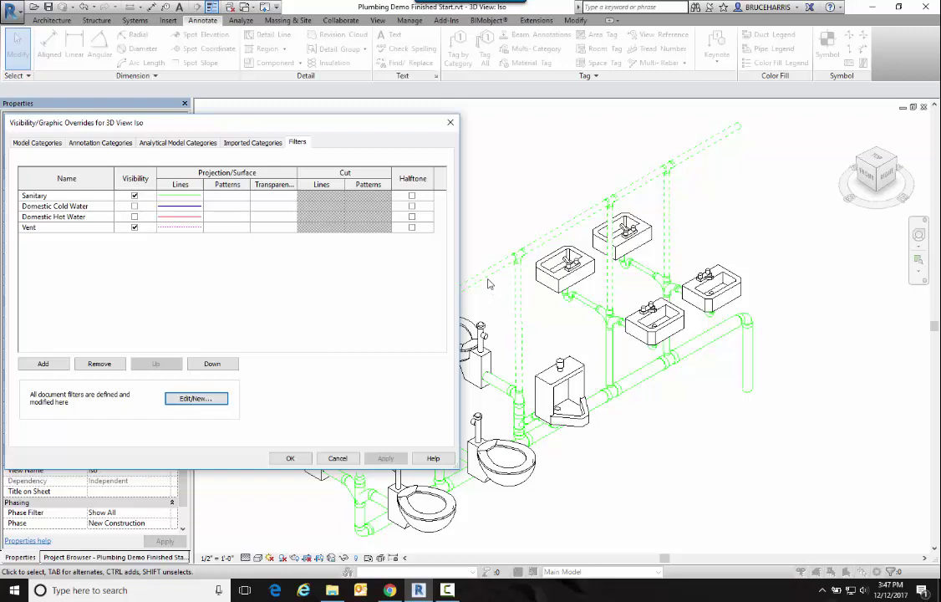
Step: Review the projection line overrides of the Sanitary and Vent filters
{"action": "left_click", "coordinate": [185, 197]}
{"action": "left_click", "coordinate": [187, 199]}
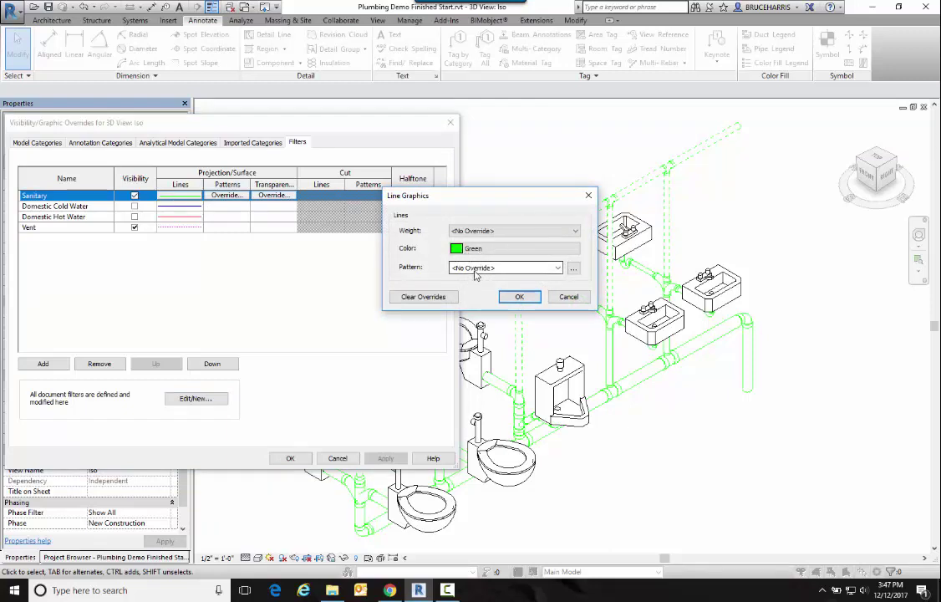
{"action": "left_click", "coordinate": [519, 296]}
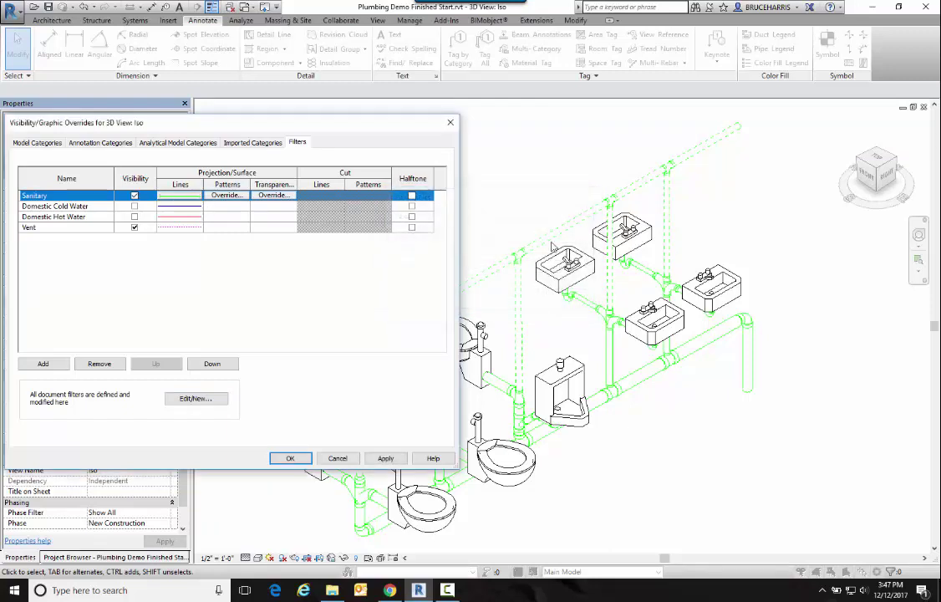
{"action": "left_click", "coordinate": [174, 228]}
{"action": "left_click", "coordinate": [176, 228]}
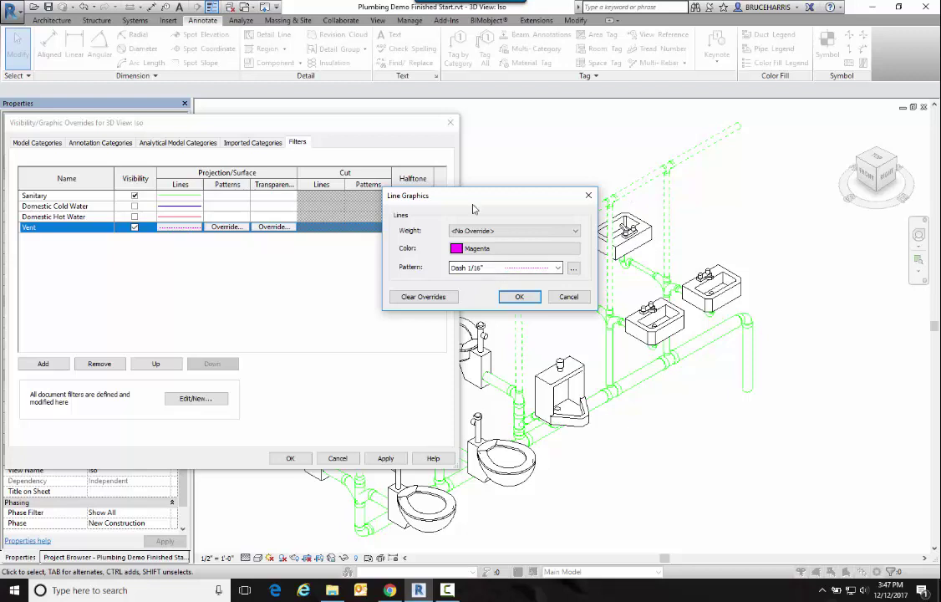
{"action": "left_click", "coordinate": [134, 196]}
{"action": "left_click", "coordinate": [517, 297]}
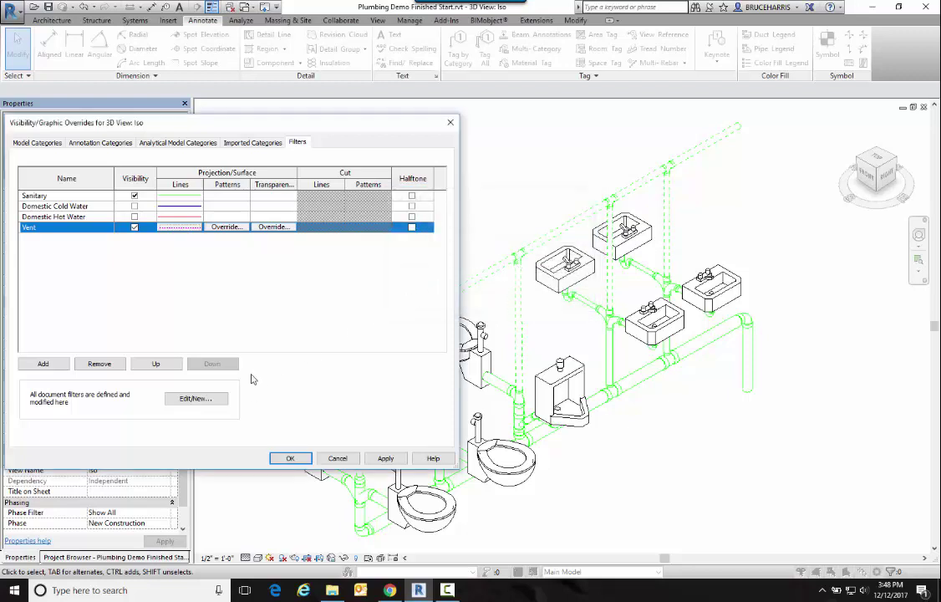
Step: Move the Vent filter above all the other filters and apply the new order to the Iso view
{"action": "left_click", "coordinate": [147, 365]}
{"action": "left_click", "coordinate": [147, 365]}
{"action": "left_click", "coordinate": [147, 365]}
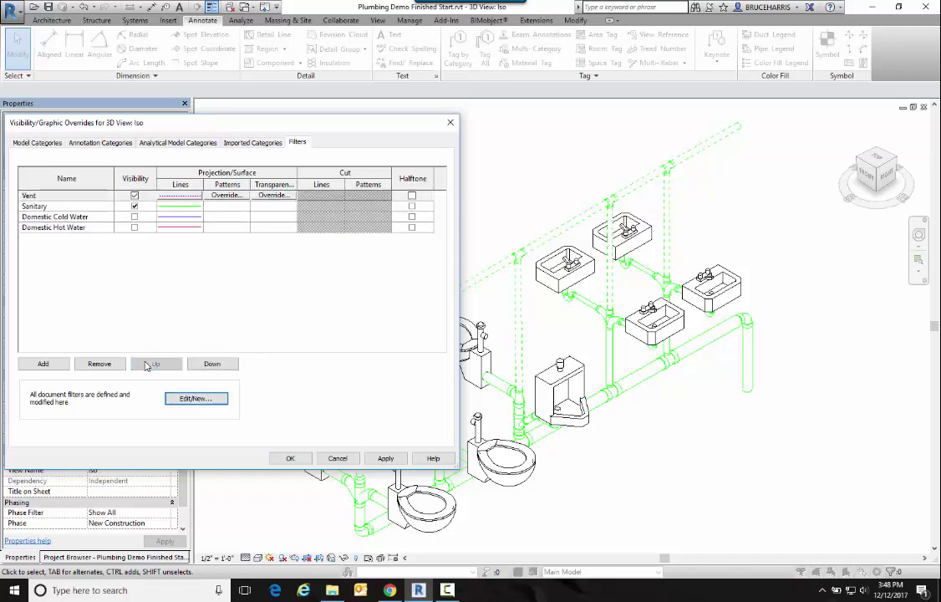
{"action": "left_click", "coordinate": [289, 457]}
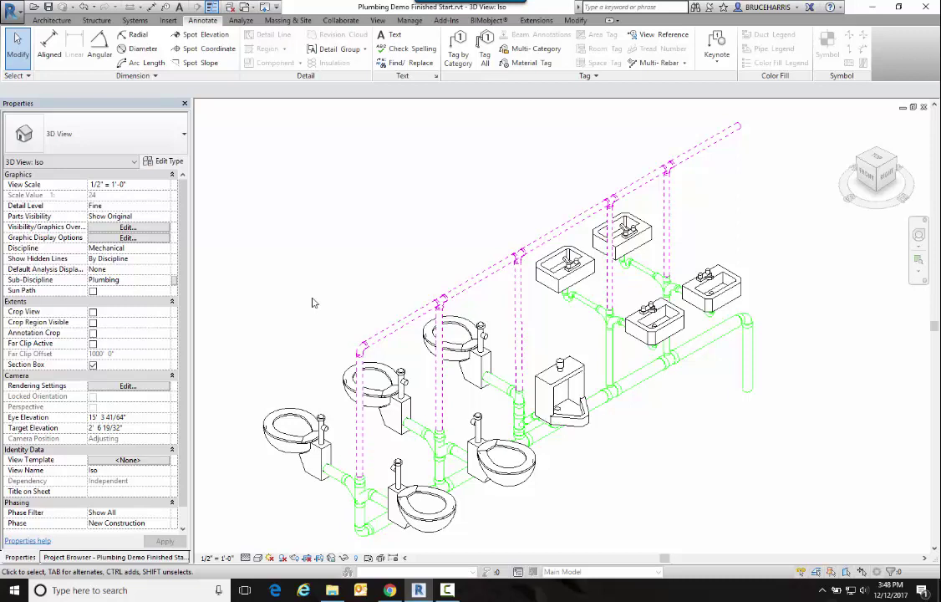
Step: Review the routing preferences of the Vent pipe type, including its elbow and preferred junction entries
{"action": "left_click", "coordinate": [387, 334]}
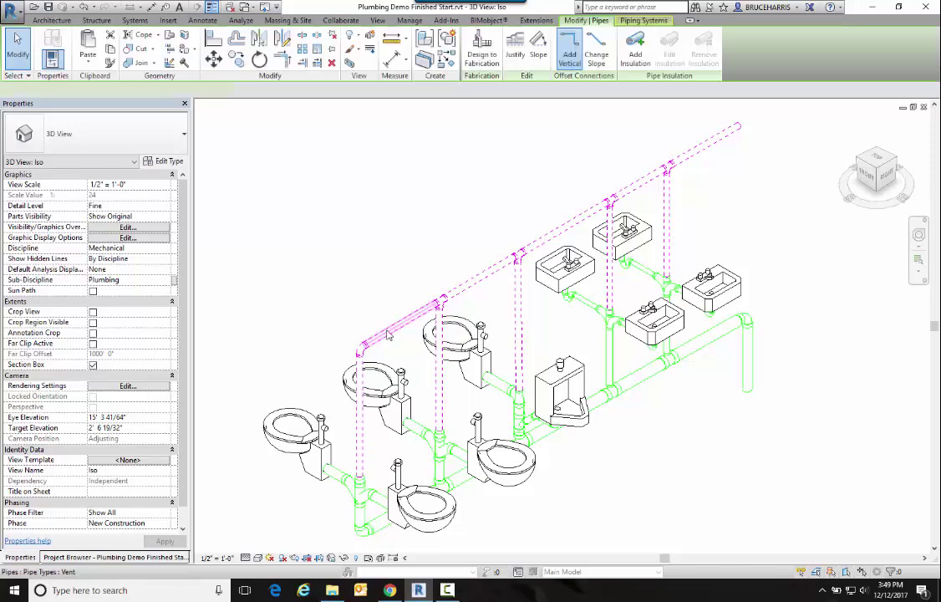
{"action": "left_click", "coordinate": [165, 162]}
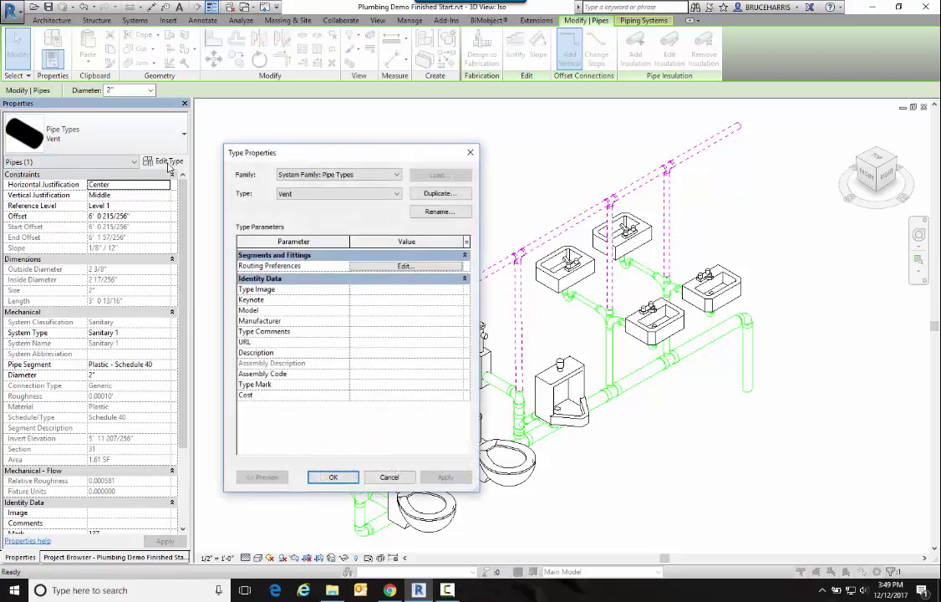
{"action": "left_click", "coordinate": [380, 267]}
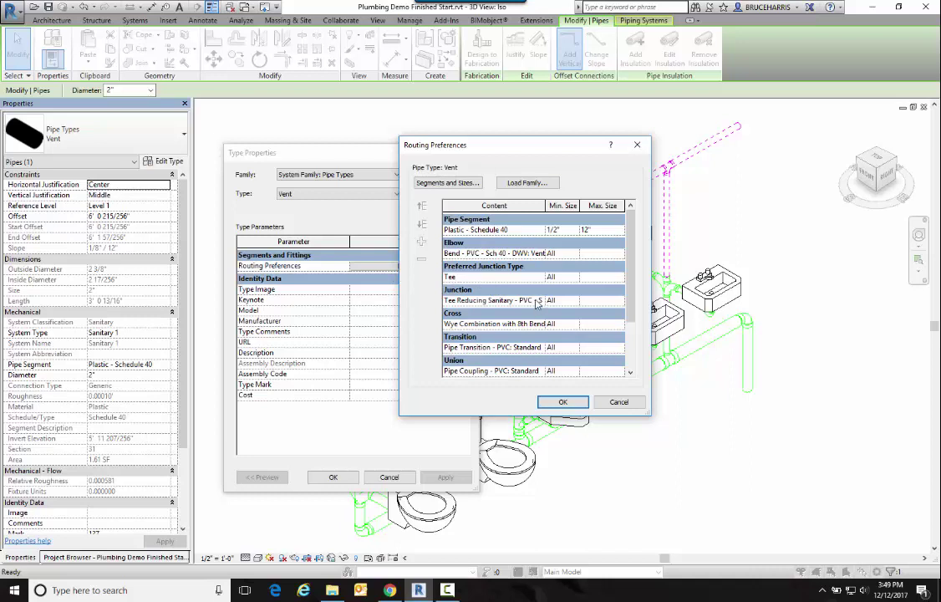
{"action": "left_click", "coordinate": [537, 254]}
{"action": "left_click", "coordinate": [539, 253]}
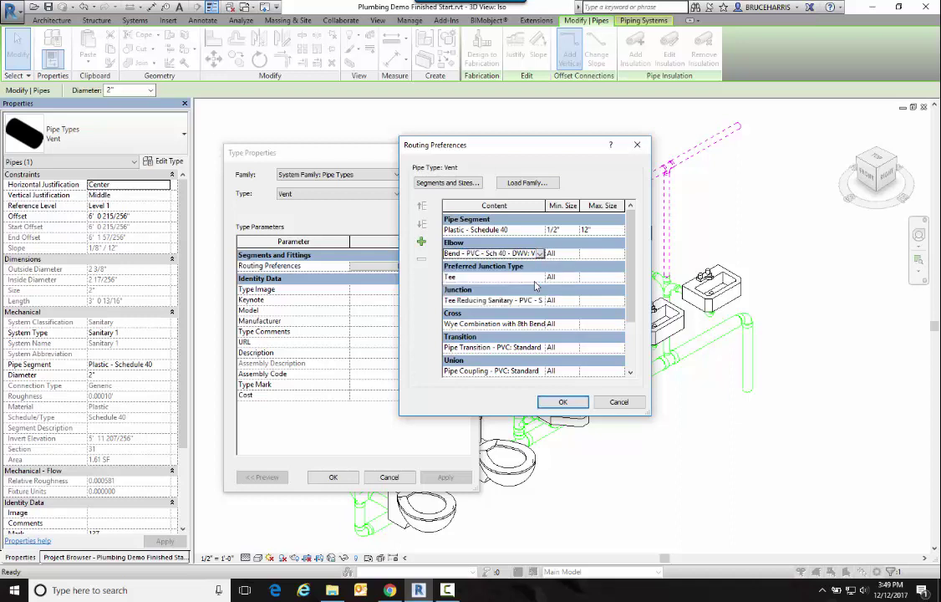
{"action": "left_click", "coordinate": [519, 281]}
{"action": "left_click", "coordinate": [562, 401]}
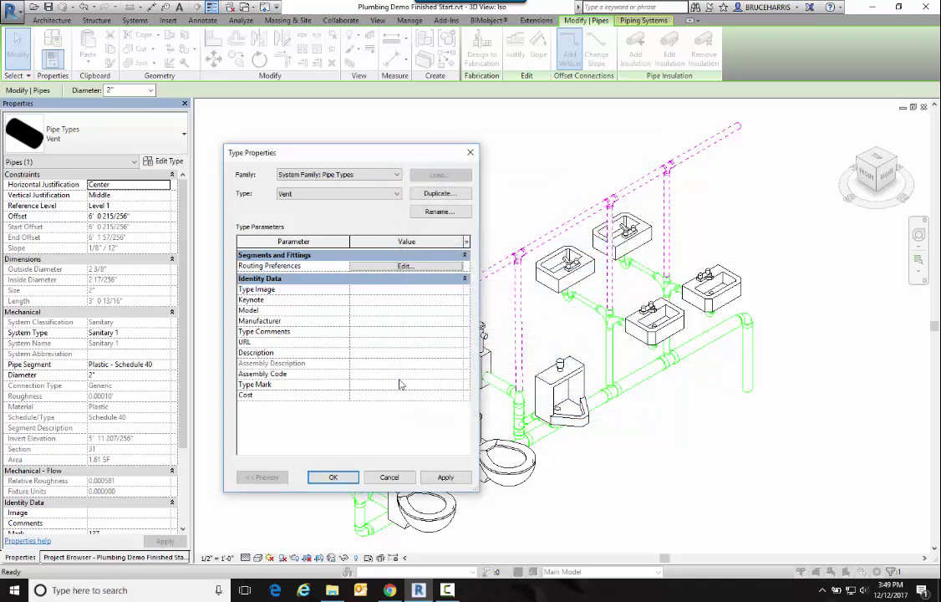
{"action": "left_click", "coordinate": [330, 477]}
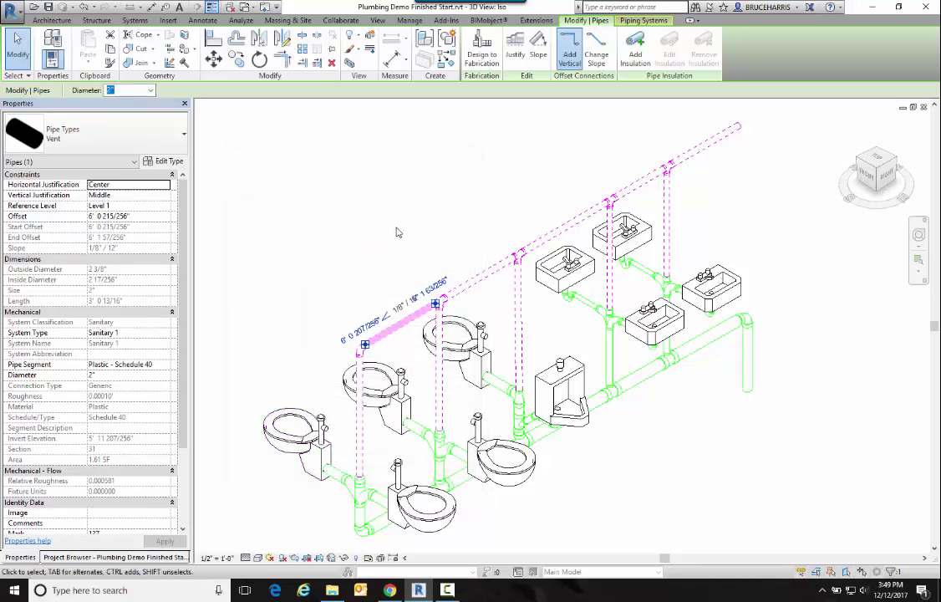
{"action": "left_click", "coordinate": [384, 241]}
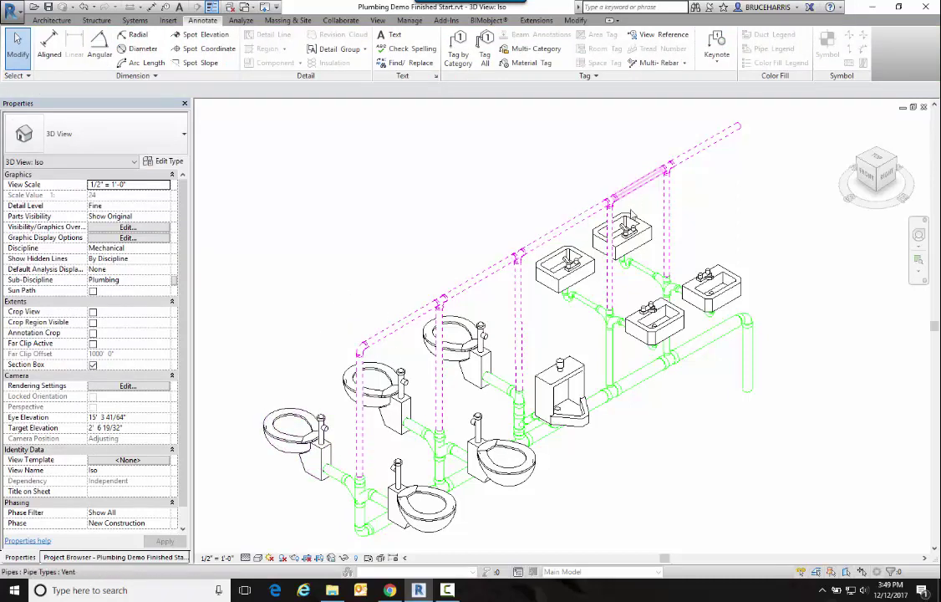
Step: Set the Iso view's detail level to Coarse and save and lock its new orientation so tags can be added
{"action": "left_click", "coordinate": [245, 557]}
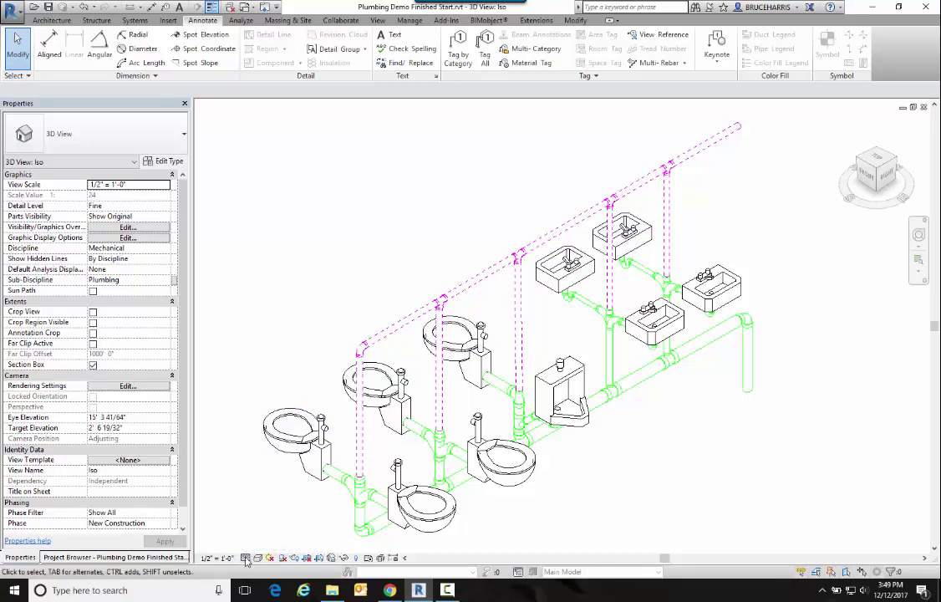
{"action": "left_click", "coordinate": [250, 521]}
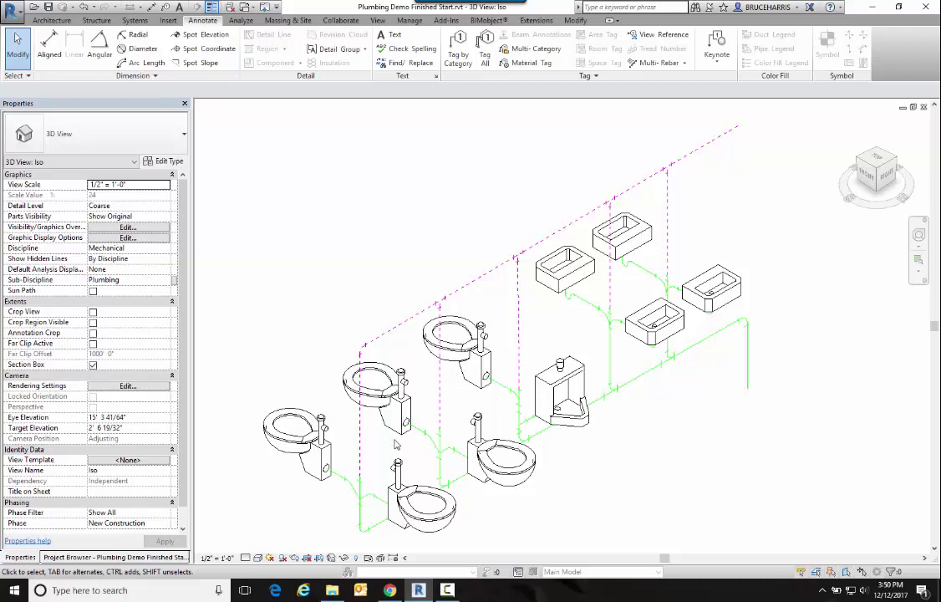
{"action": "left_click", "coordinate": [458, 49]}
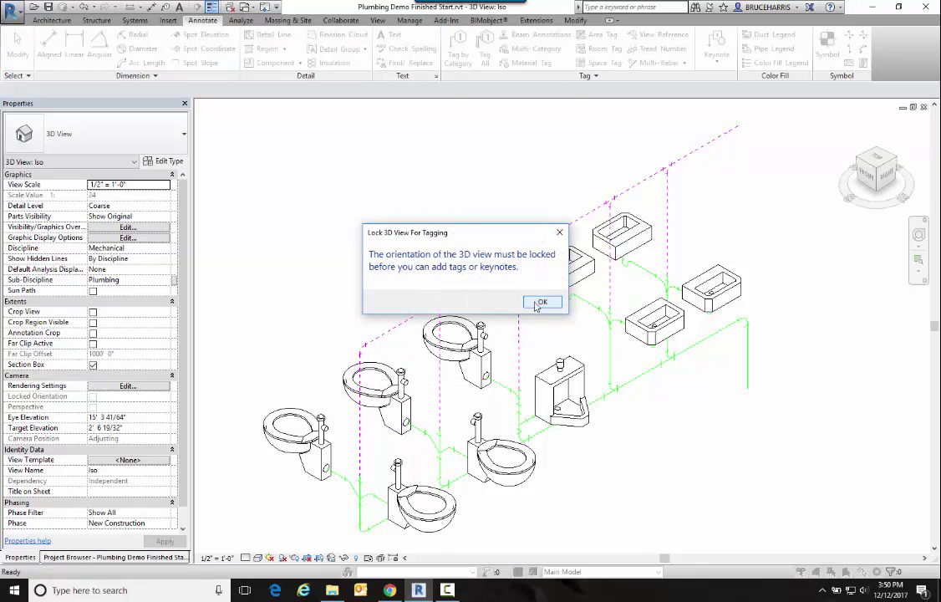
{"action": "left_click", "coordinate": [543, 303]}
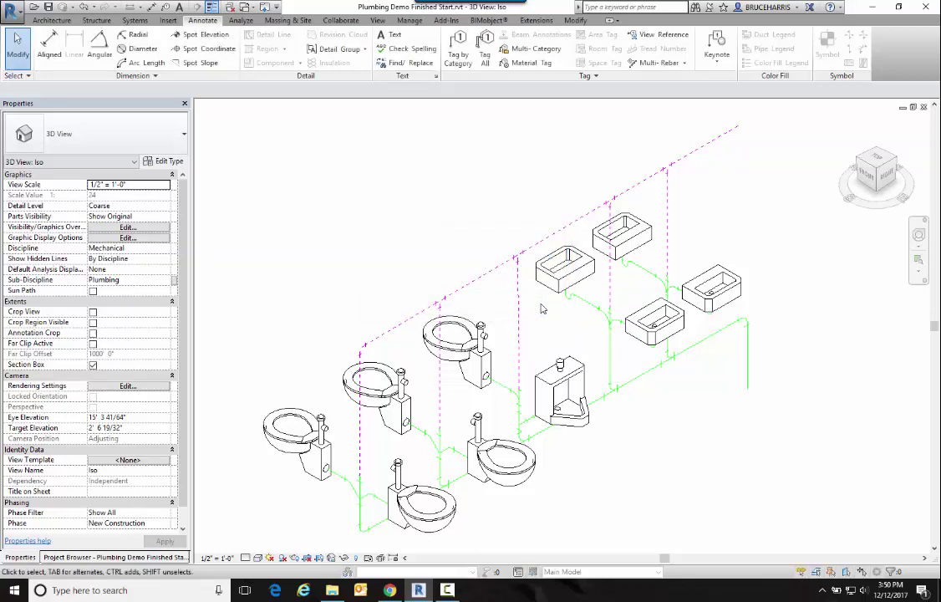
{"action": "left_click", "coordinate": [331, 557]}
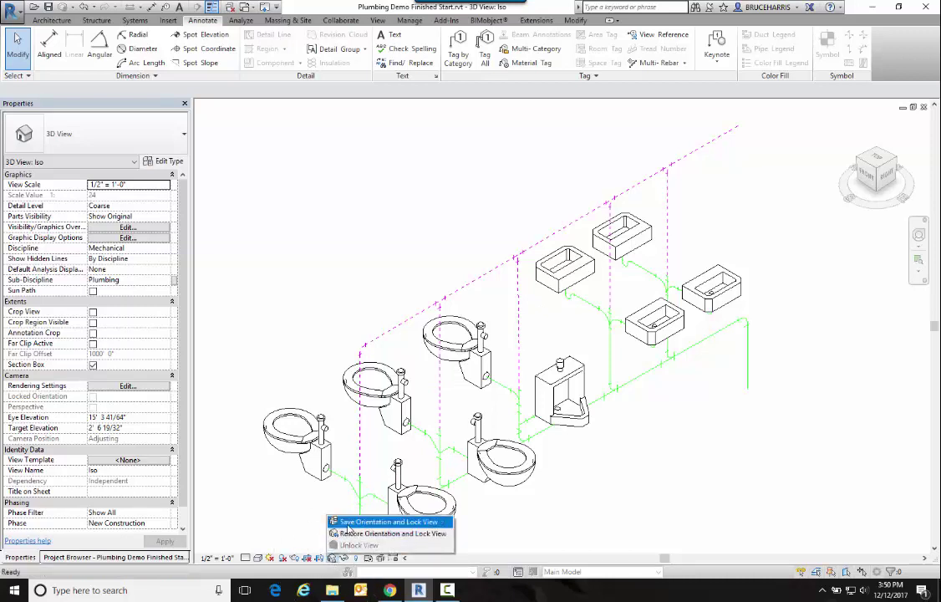
{"action": "left_click", "coordinate": [349, 524]}
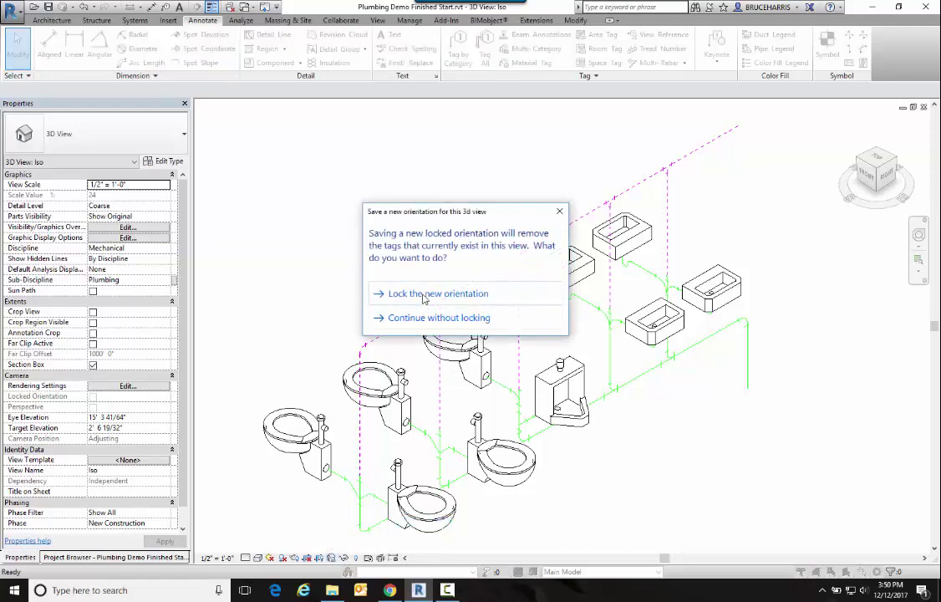
{"action": "left_click", "coordinate": [424, 296]}
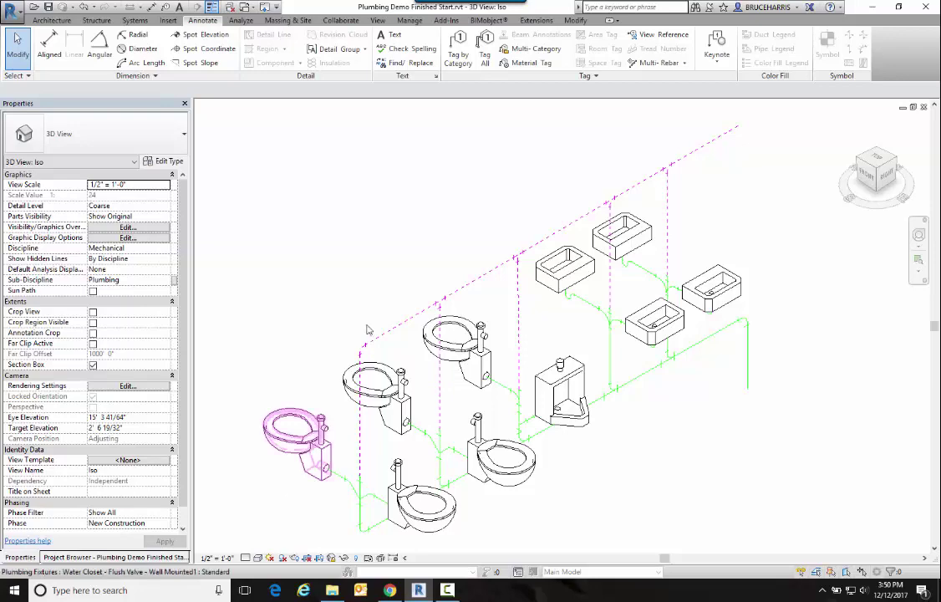
Step: Tag all untagged plumbing fixtures in the Iso view with Plumbing Fixture Tag : Boxed, horizontal and without leaders
{"action": "left_click", "coordinate": [482, 41]}
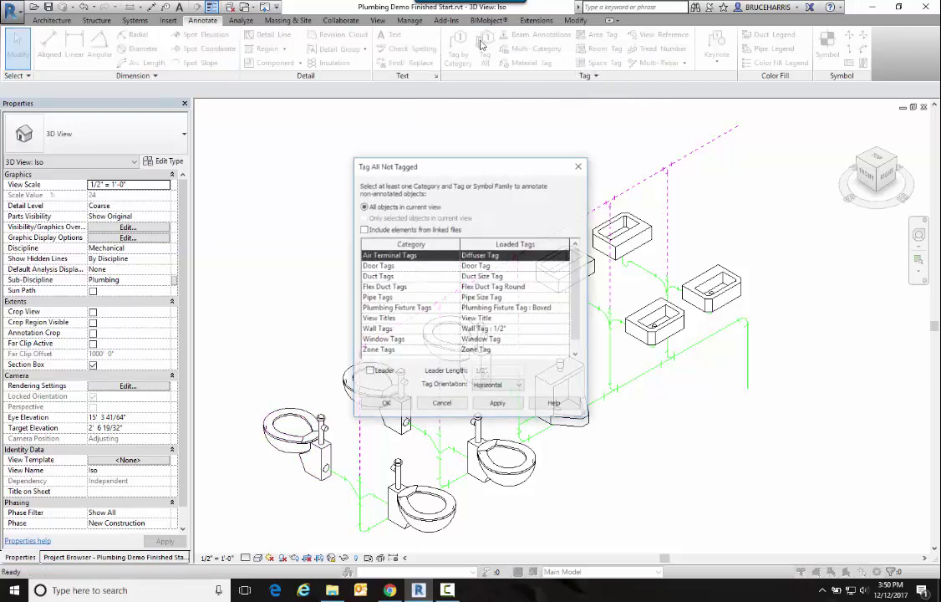
{"action": "left_click", "coordinate": [389, 308]}
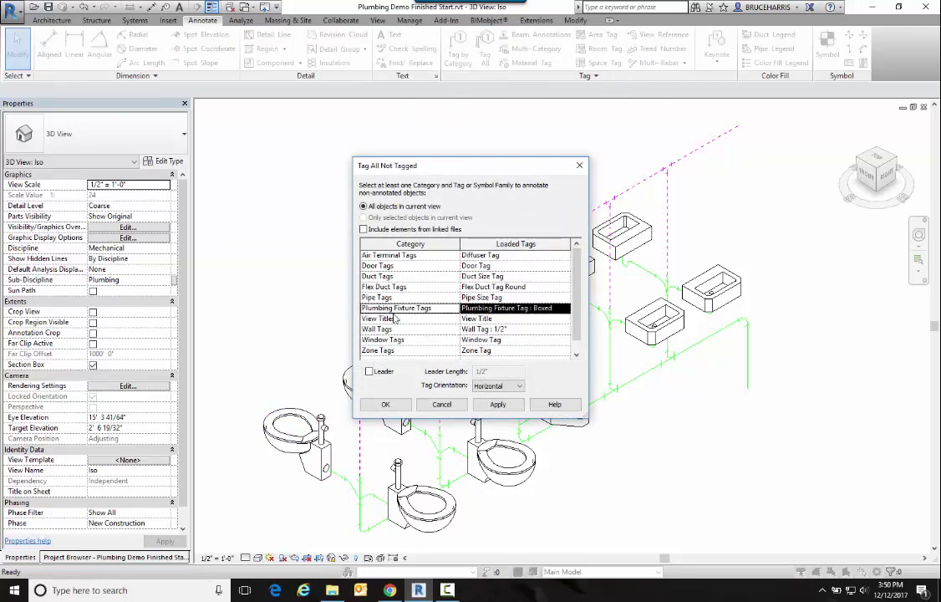
{"action": "left_click", "coordinate": [385, 405]}
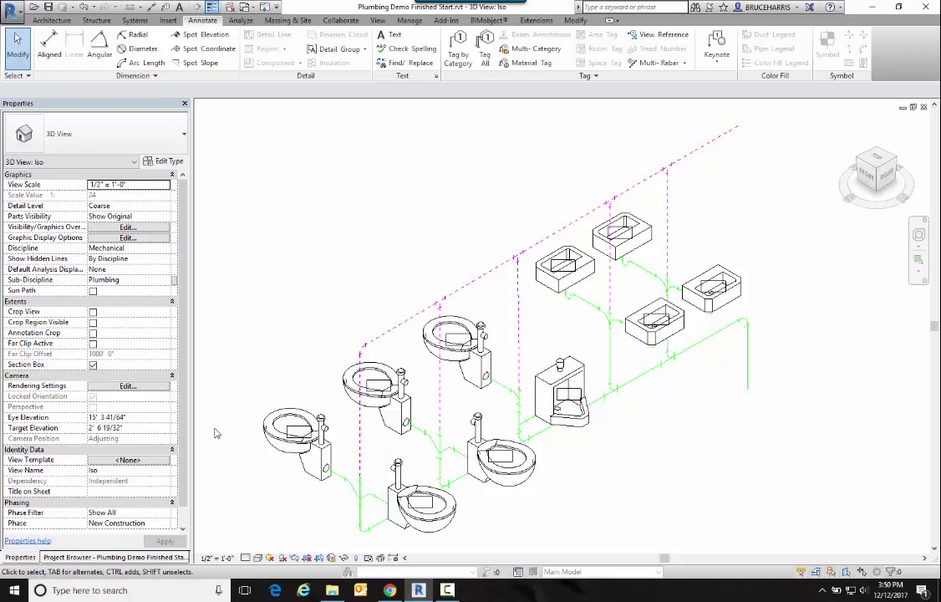
Step: Set the Type Mark of the wall-mounted flush valve water closet type to WC1
{"action": "left_click", "coordinate": [251, 391]}
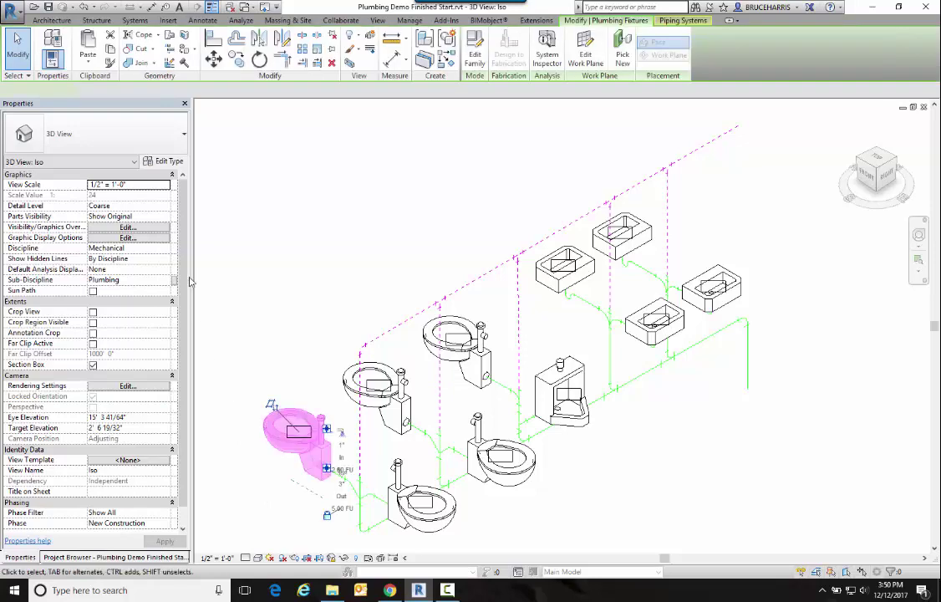
{"action": "left_click", "coordinate": [152, 160]}
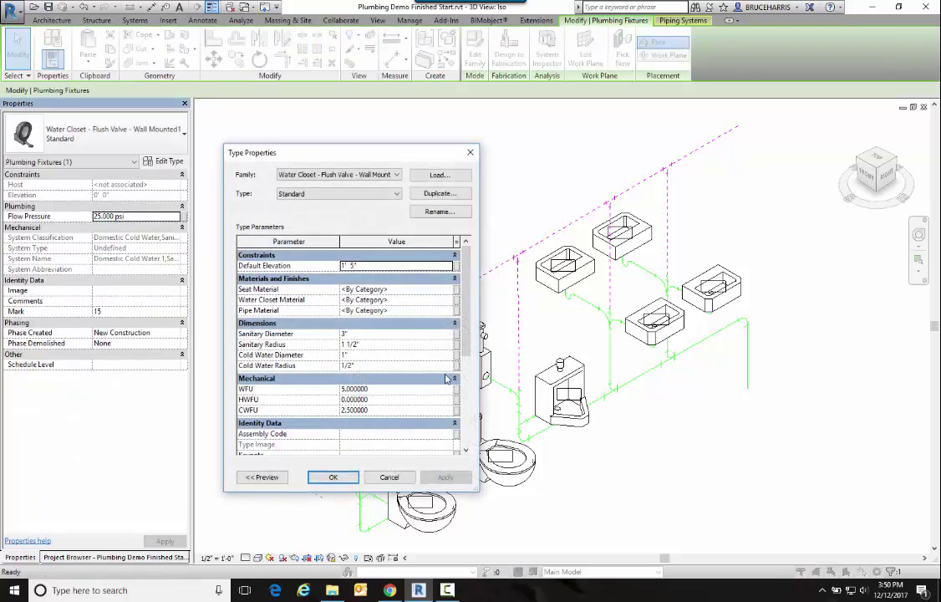
{"action": "scroll", "coordinate": [451, 384], "scroll_direction": "down", "scroll_amount": 4}
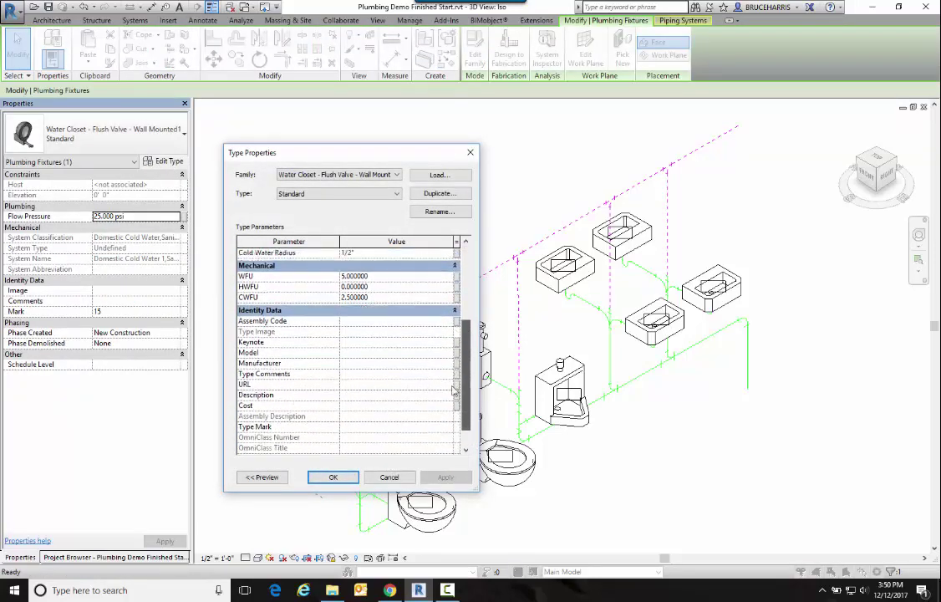
{"action": "left_click", "coordinate": [362, 428]}
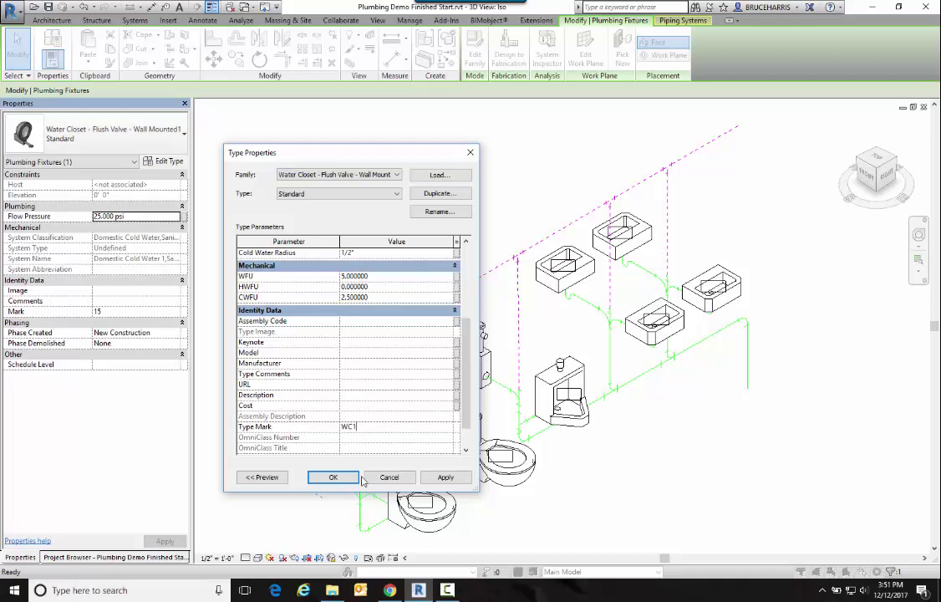
{"action": "left_click", "coordinate": [332, 476]}
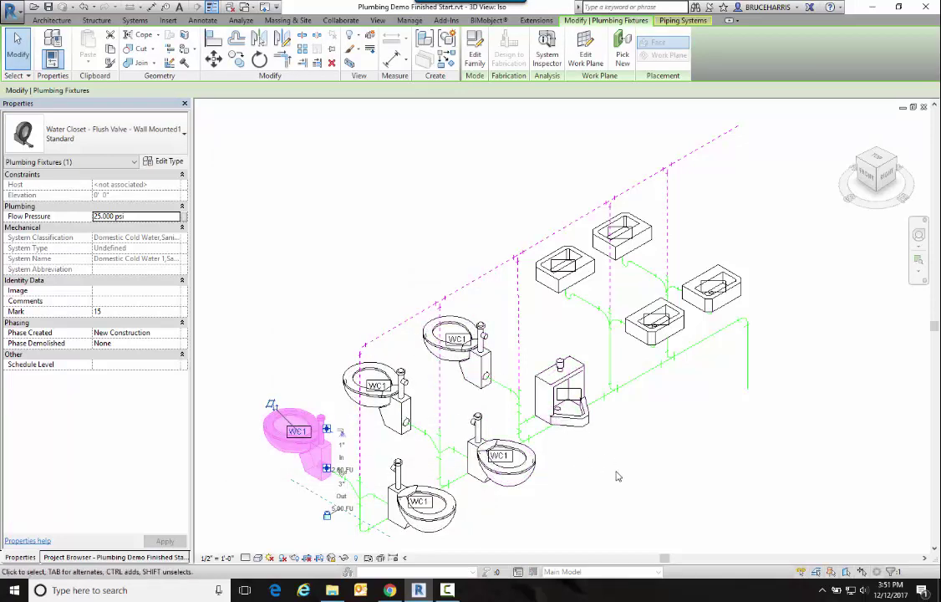
Step: Set the Type Mark of the wall-hung urinal's 3/4" Flush Valve type to U1
{"action": "left_click", "coordinate": [523, 382]}
{"action": "left_click", "coordinate": [583, 427]}
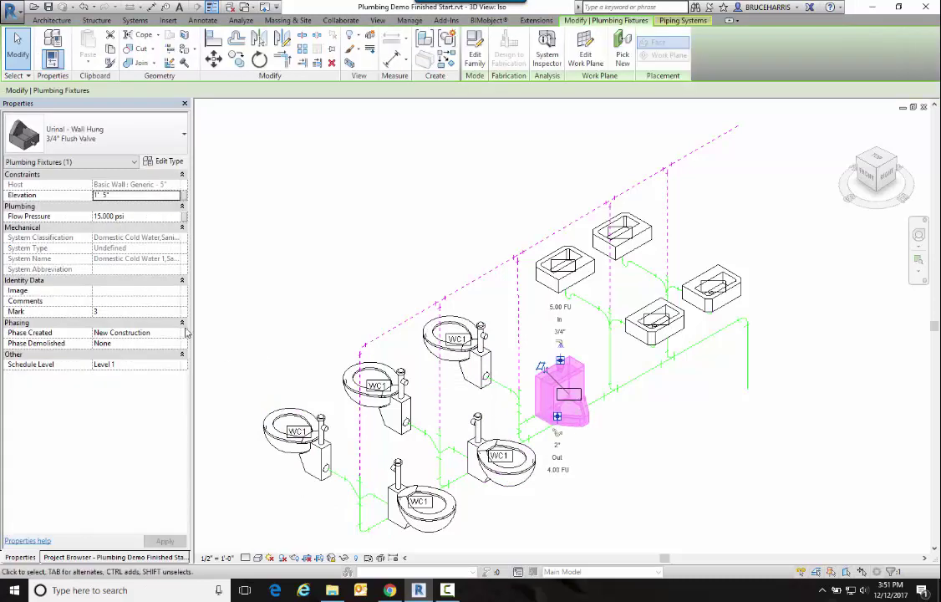
{"action": "left_click", "coordinate": [167, 162]}
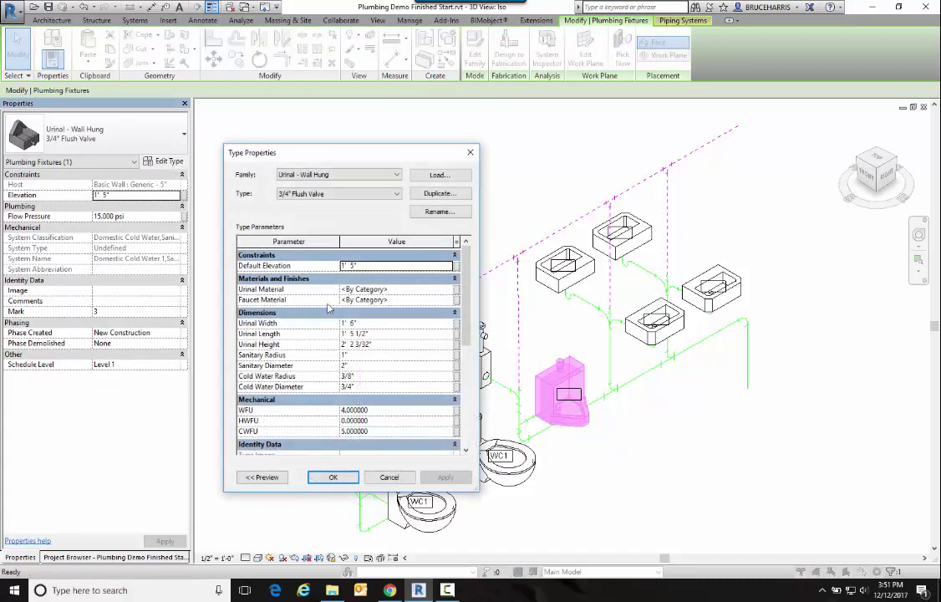
{"action": "scroll", "coordinate": [318, 325], "scroll_direction": "down", "scroll_amount": 5}
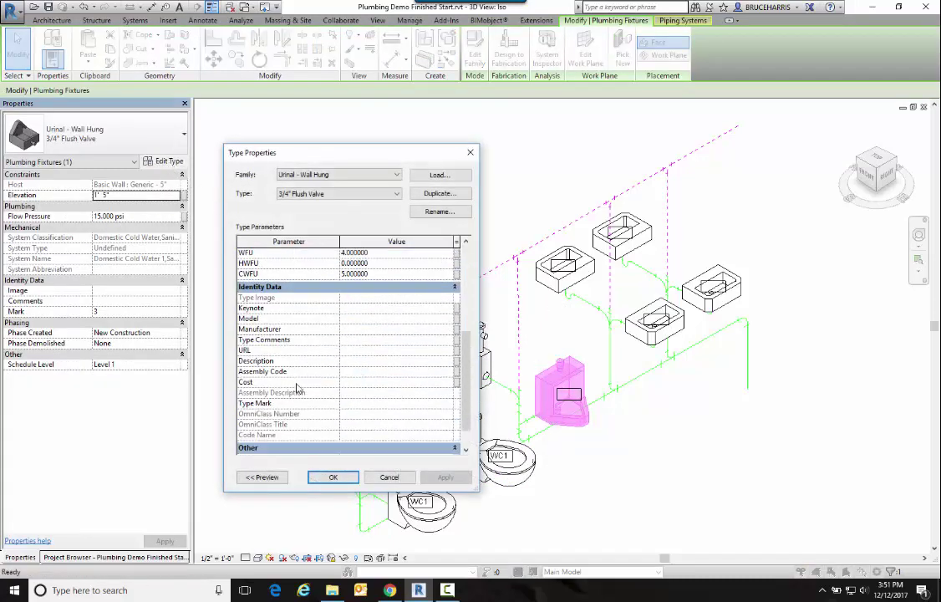
{"action": "left_click", "coordinate": [351, 406]}
{"action": "type", "text": "U1"}
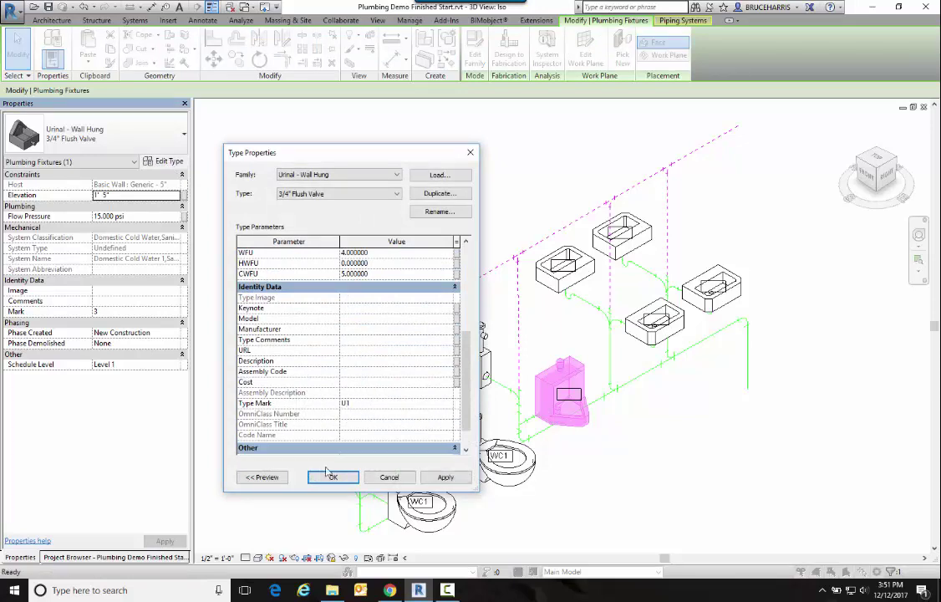
{"action": "left_click", "coordinate": [332, 476]}
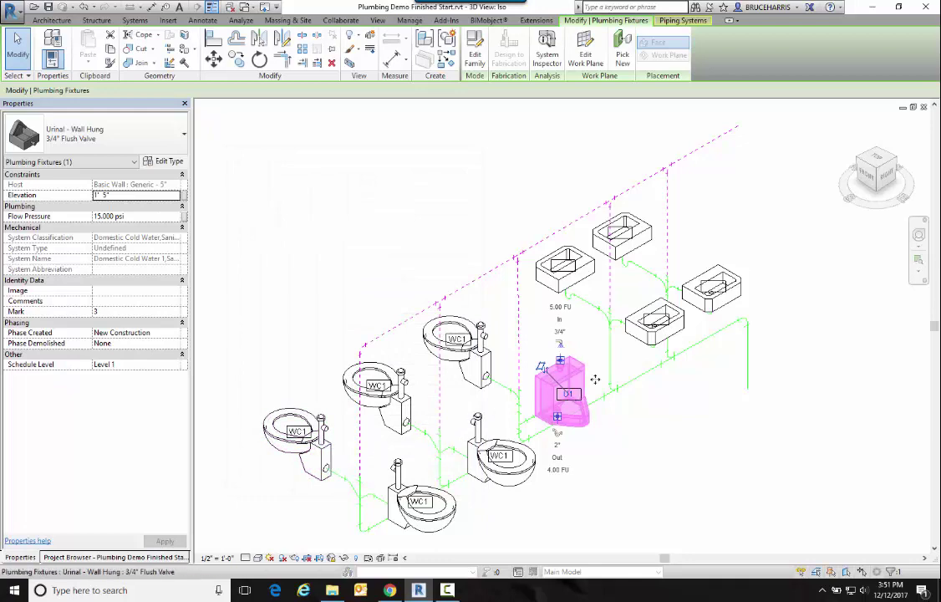
Step: Set the Type Mark of the wall-mounted lavatory's 19"x14" - Public type to LAV1
{"action": "left_click", "coordinate": [644, 343]}
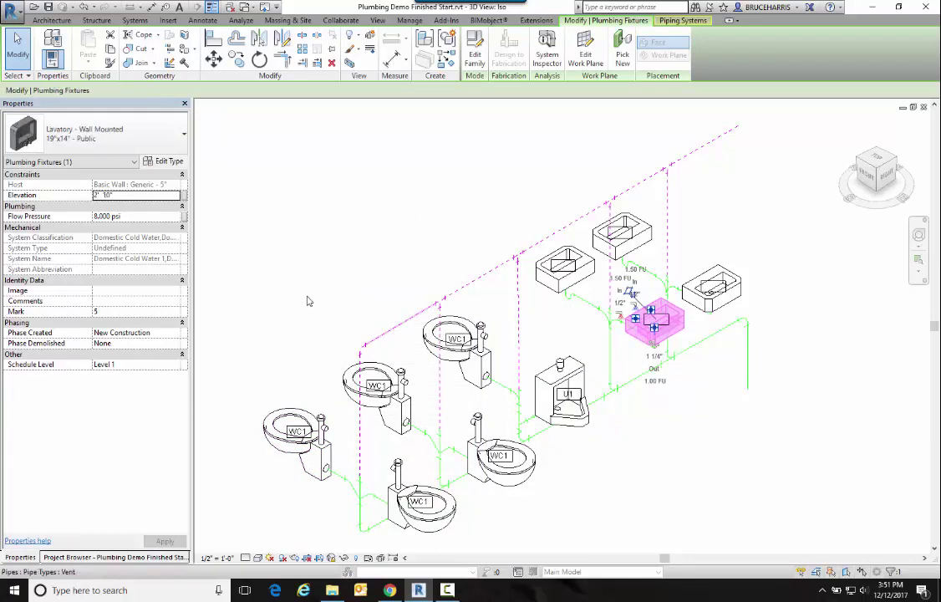
{"action": "left_click", "coordinate": [167, 161]}
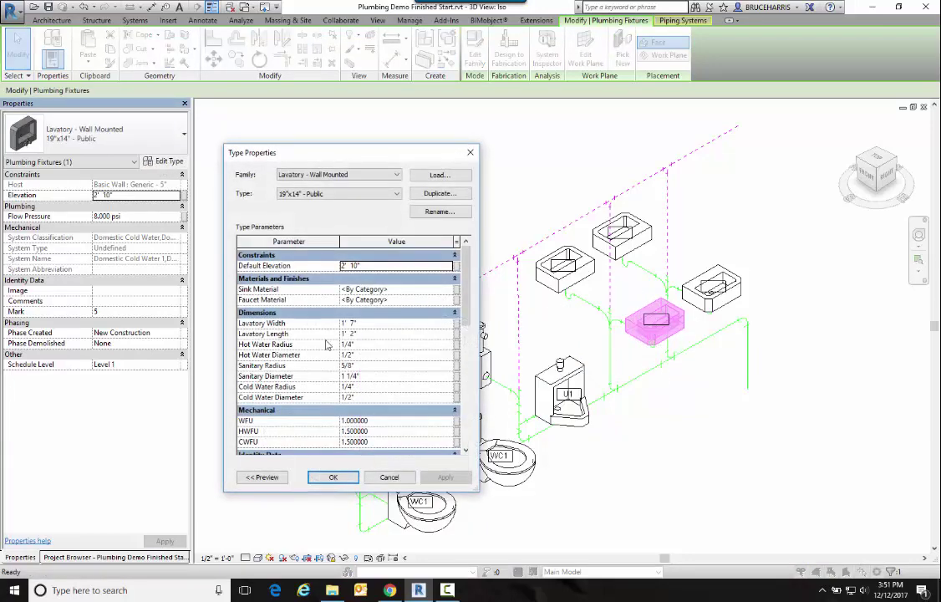
{"action": "left_click_drag", "start_coordinate": [462, 268], "coordinate": [461, 376]}
{"action": "left_click", "coordinate": [350, 392]}
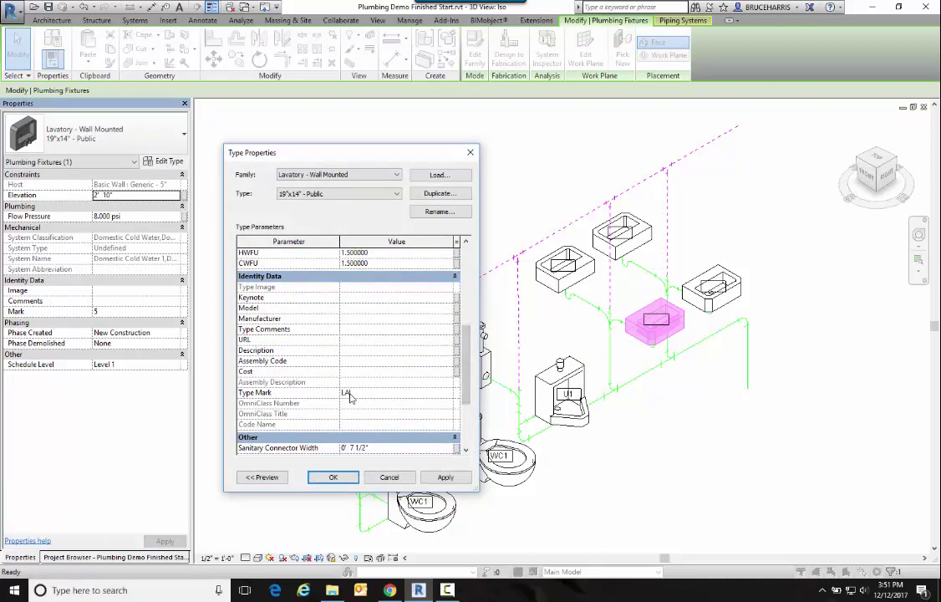
{"action": "left_click", "coordinate": [333, 476]}
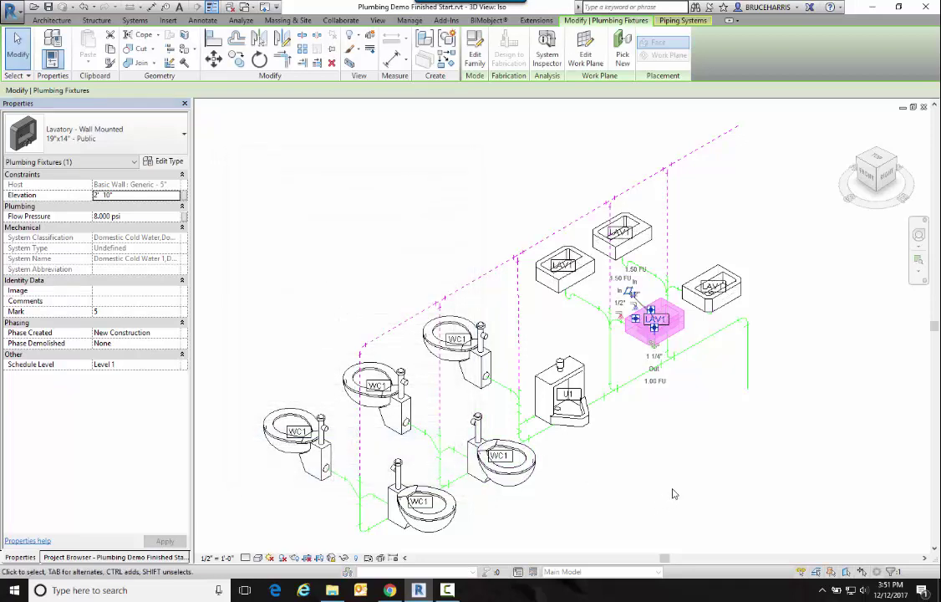
{"action": "left_click", "coordinate": [665, 439]}
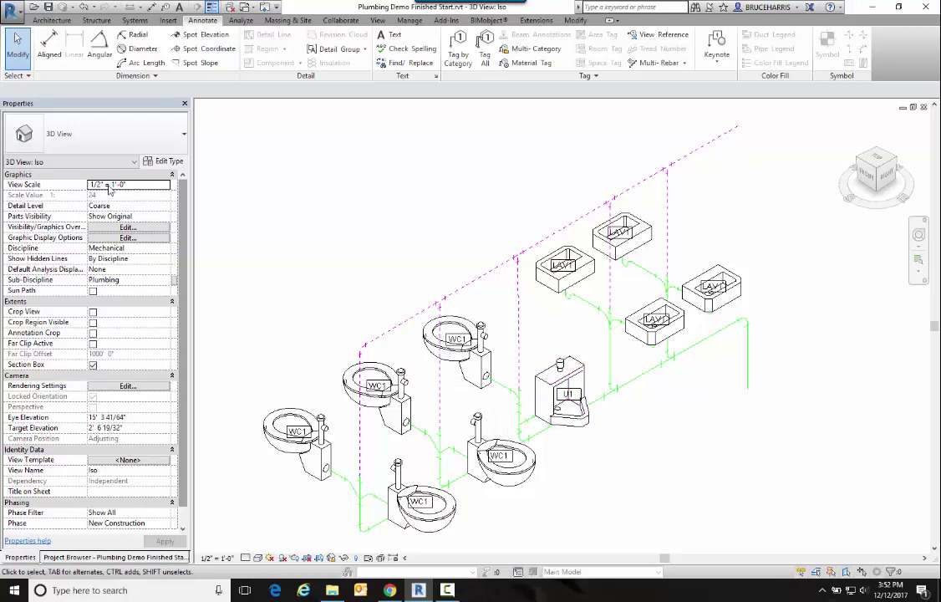
Step: Try to hide the fixture geometry by turning off the Plumbing Fixtures model category in the Iso view's visibility overrides
{"action": "left_click", "coordinate": [124, 228]}
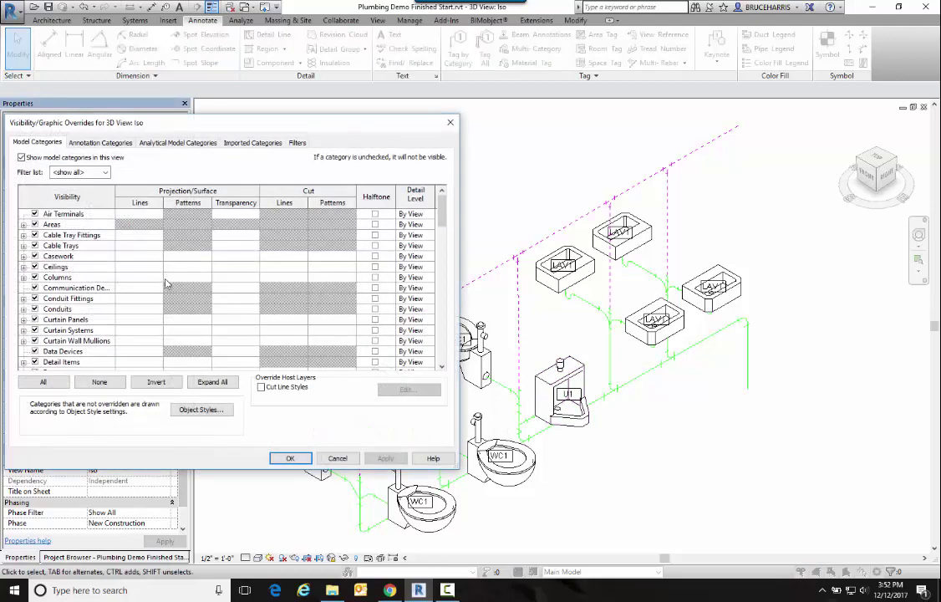
{"action": "scroll", "coordinate": [167, 285], "scroll_direction": "down", "scroll_amount": 2}
{"action": "scroll", "coordinate": [166, 285], "scroll_direction": "down", "scroll_amount": 2}
{"action": "key", "text": "p"}
{"action": "scroll", "coordinate": [167, 284], "scroll_direction": "down", "scroll_amount": 3}
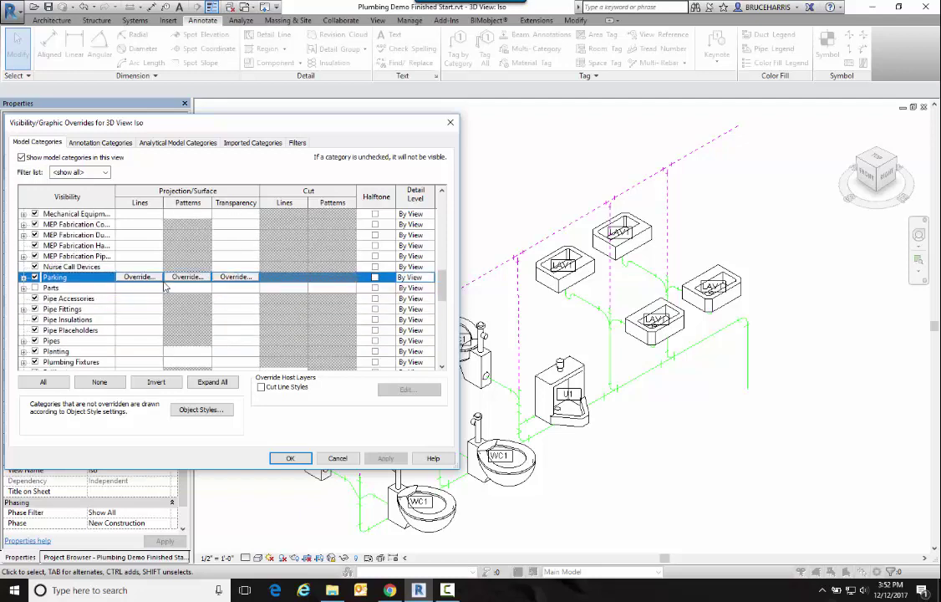
{"action": "left_click", "coordinate": [34, 362]}
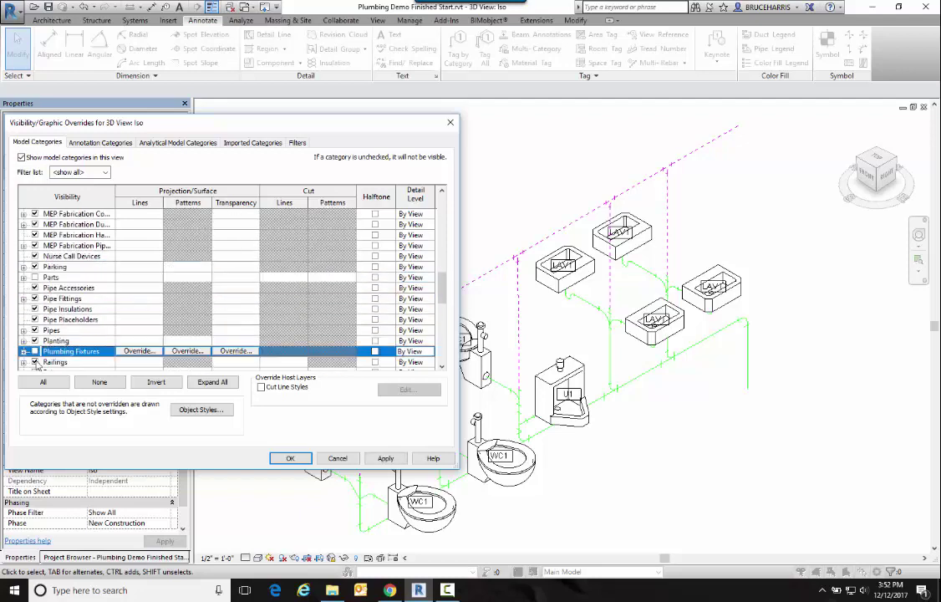
{"action": "left_click", "coordinate": [292, 459]}
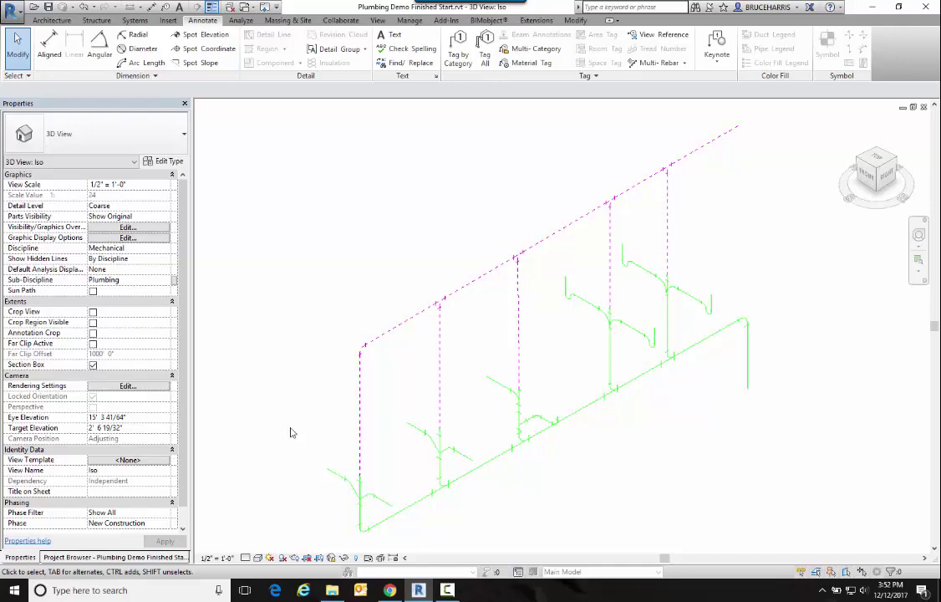
Step: Turn the Plumbing Fixtures model category back on in the Iso view's visibility overrides
{"action": "left_click", "coordinate": [127, 228]}
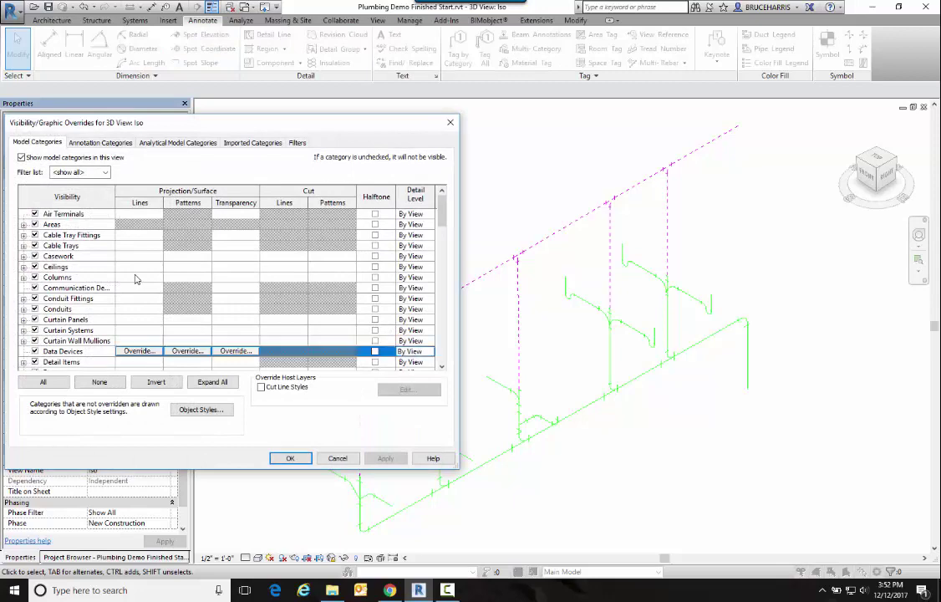
{"action": "key", "text": "p"}
{"action": "scroll", "coordinate": [133, 292], "scroll_direction": "down", "scroll_amount": 2}
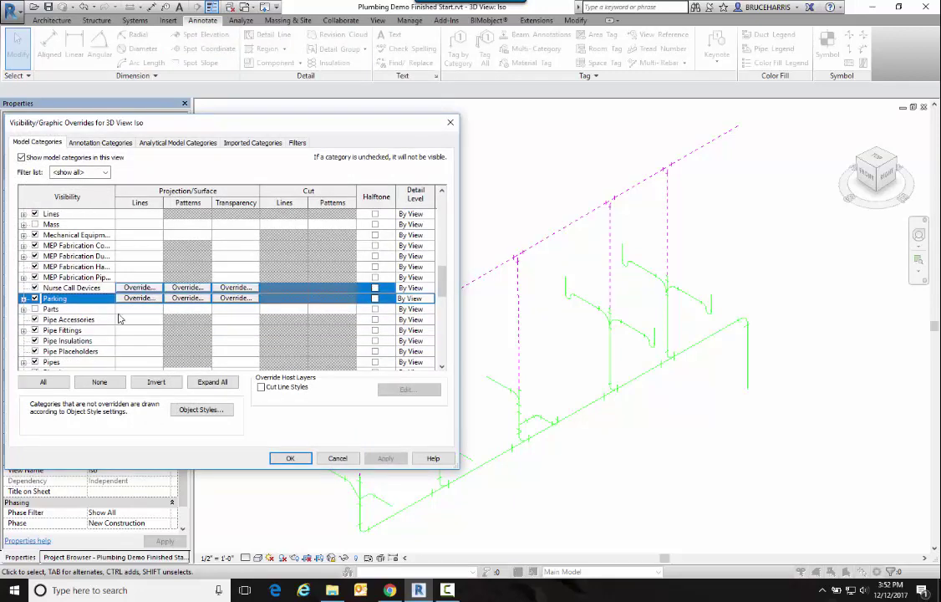
{"action": "scroll", "coordinate": [108, 280], "scroll_direction": "down", "scroll_amount": 3}
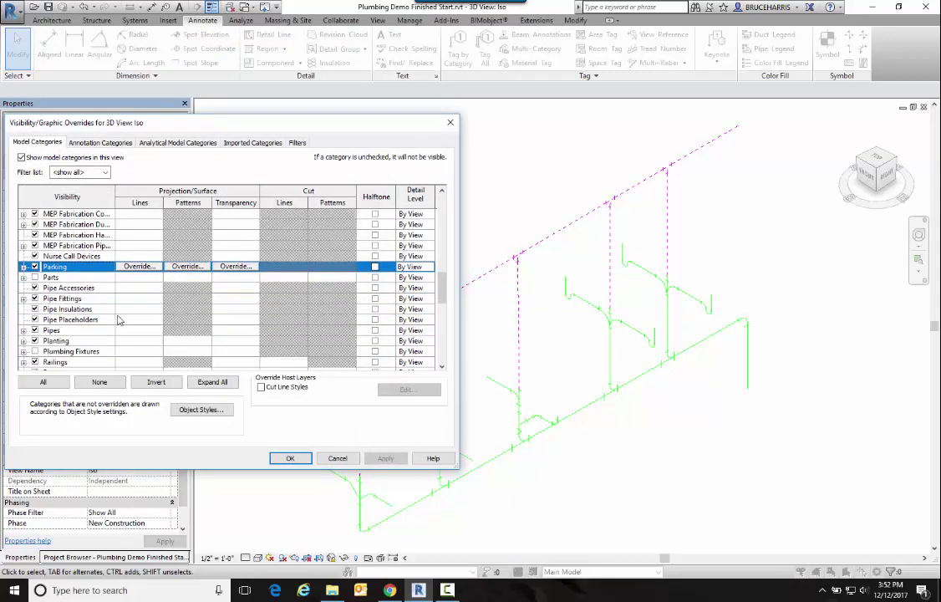
{"action": "left_click", "coordinate": [35, 351]}
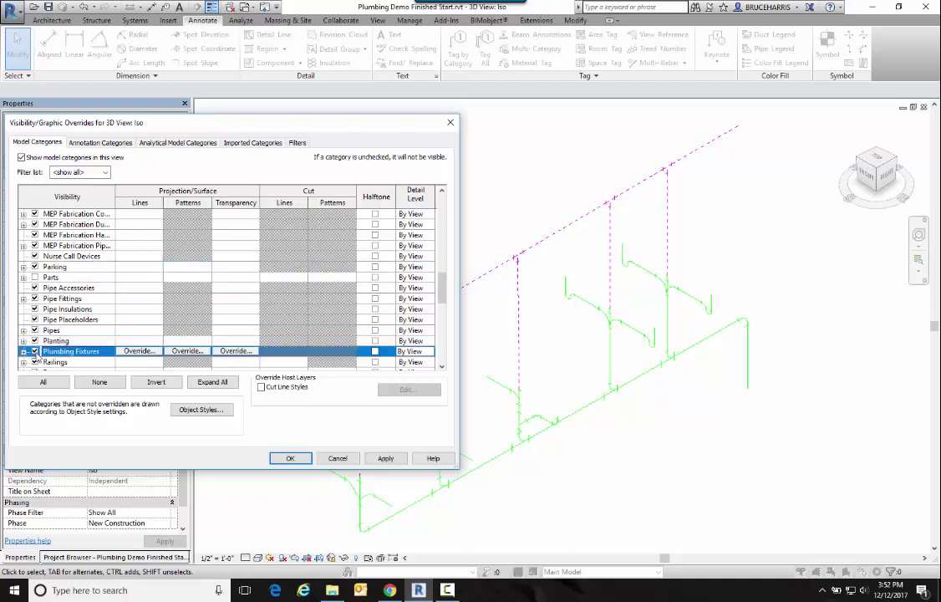
Step: Override the Plumbing Fixtures category's projection line color to white and set the Iso view's visual style to Wireframe
{"action": "left_click", "coordinate": [138, 350]}
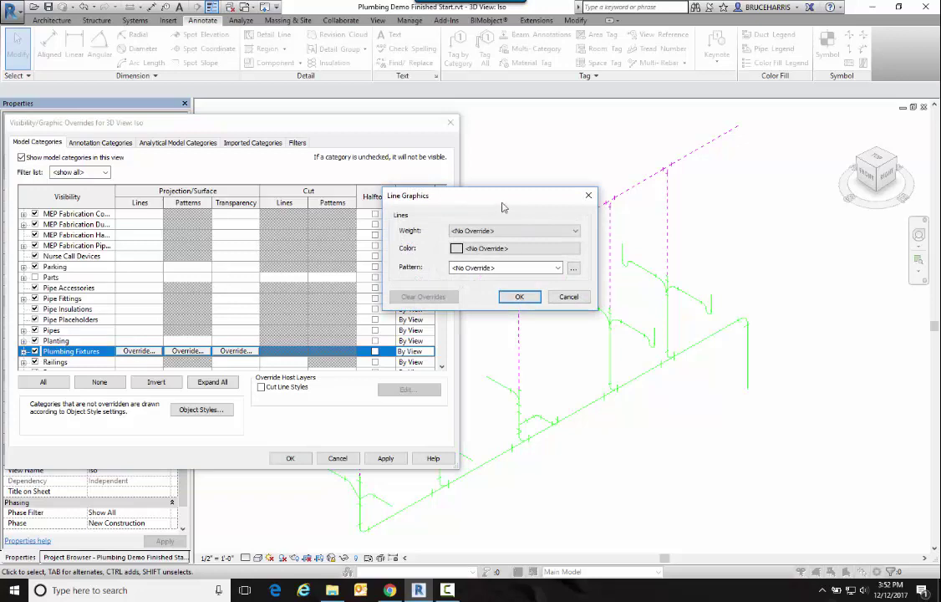
{"action": "left_click", "coordinate": [504, 249]}
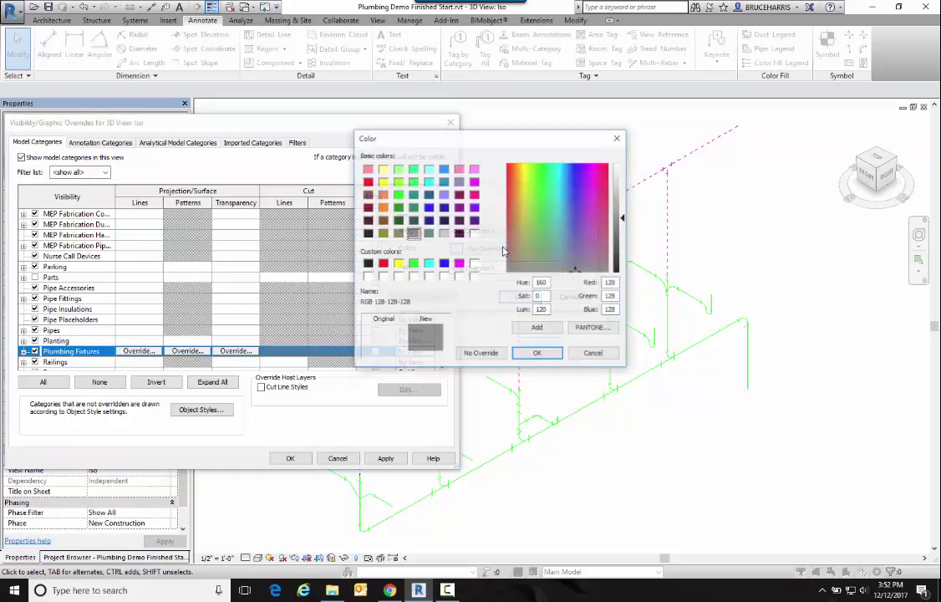
{"action": "left_click", "coordinate": [475, 263]}
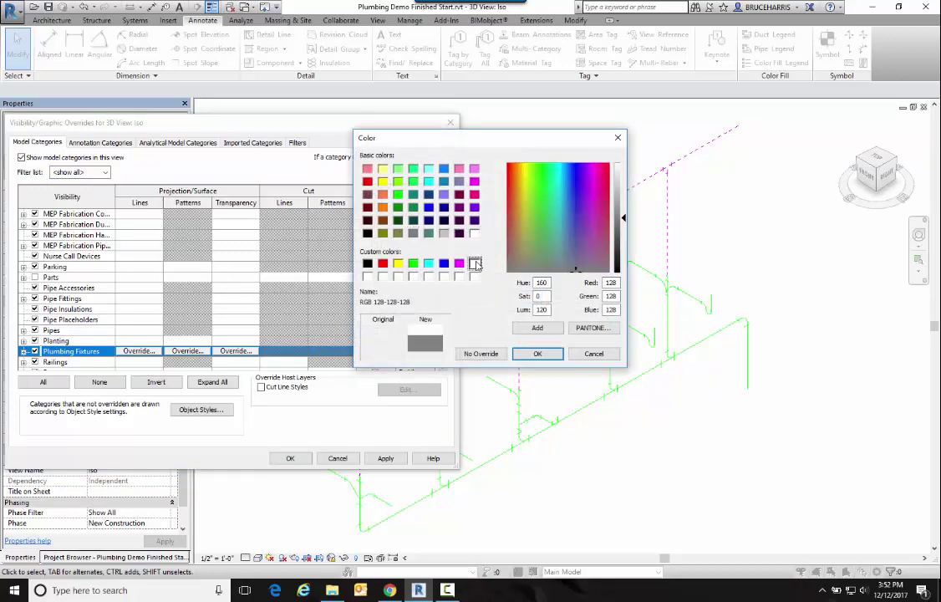
{"action": "left_click", "coordinate": [530, 354]}
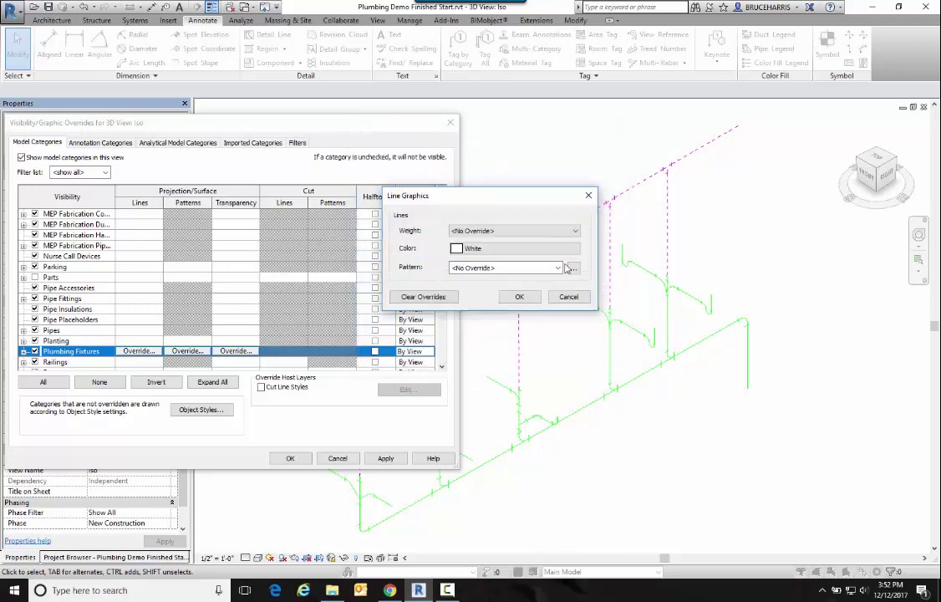
{"action": "left_click", "coordinate": [576, 296]}
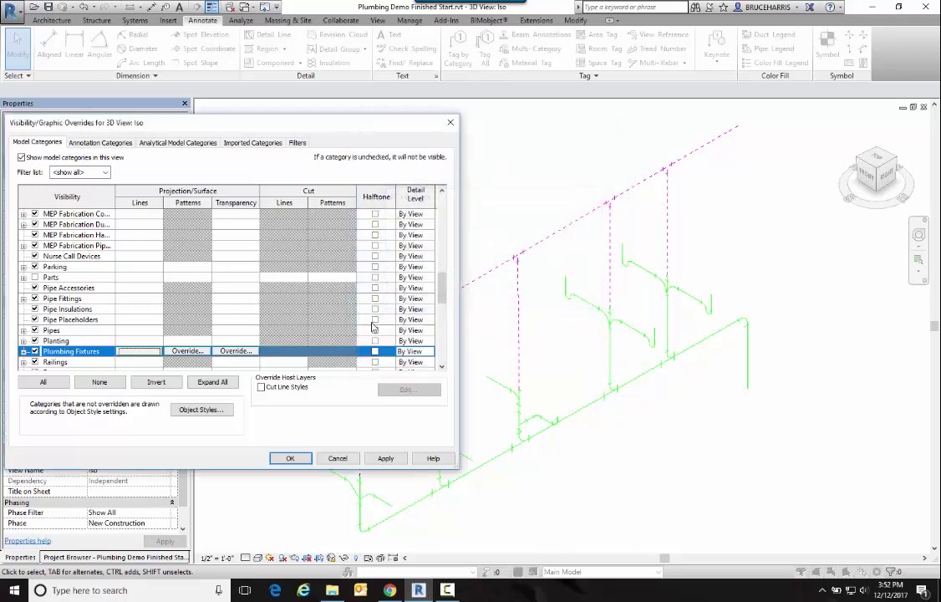
{"action": "left_click", "coordinate": [289, 458]}
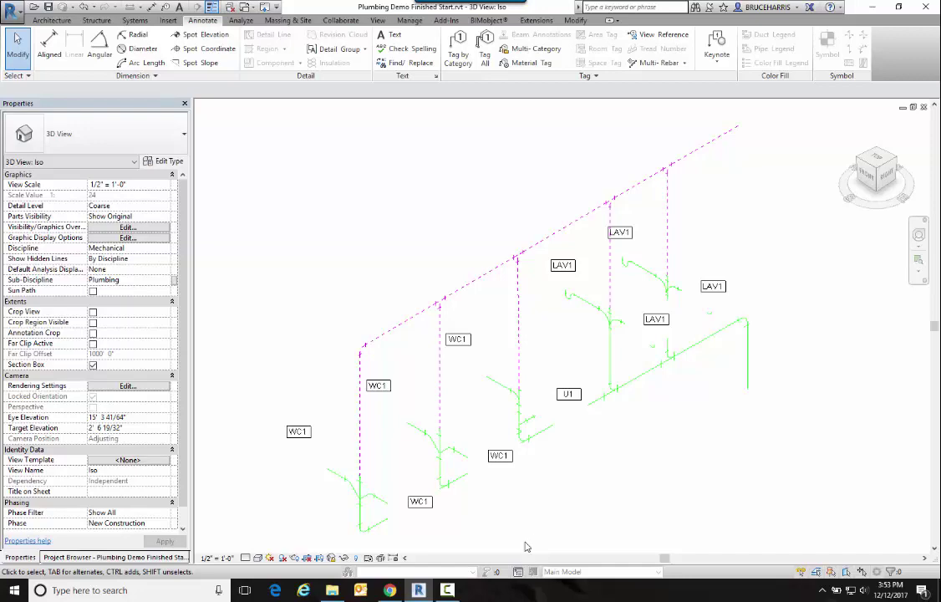
{"action": "left_click", "coordinate": [257, 558]}
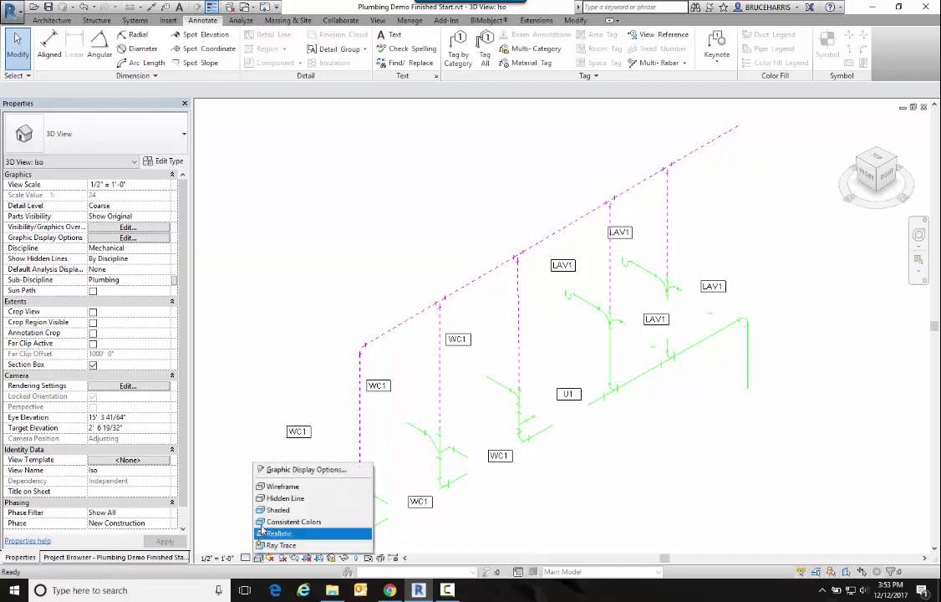
{"action": "left_click", "coordinate": [280, 486]}
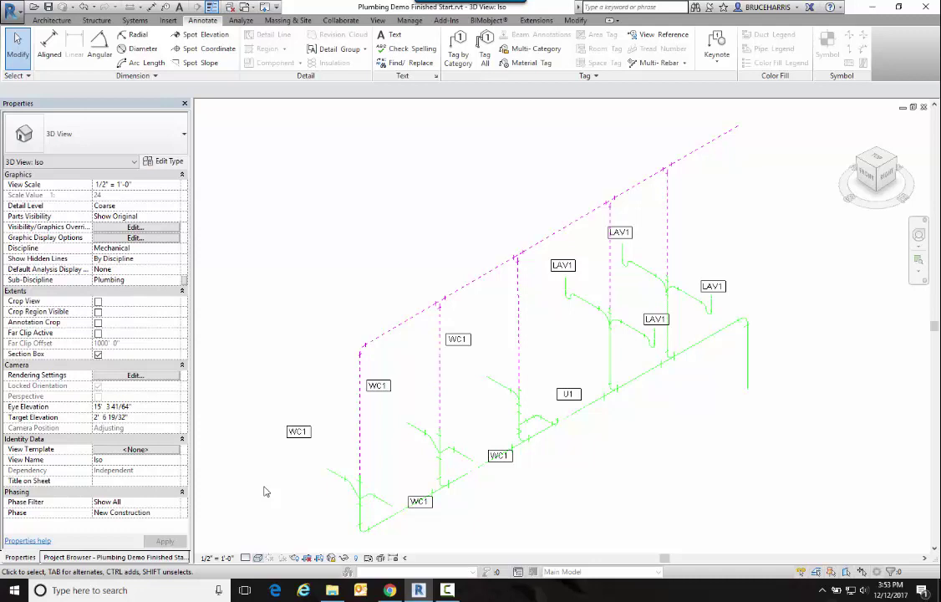
Step: Move the five WC1 tags to the open ends of their sanitary branch pipes
{"action": "left_click", "coordinate": [297, 432]}
{"action": "left_click_drag", "start_coordinate": [298, 435], "coordinate": [319, 469]}
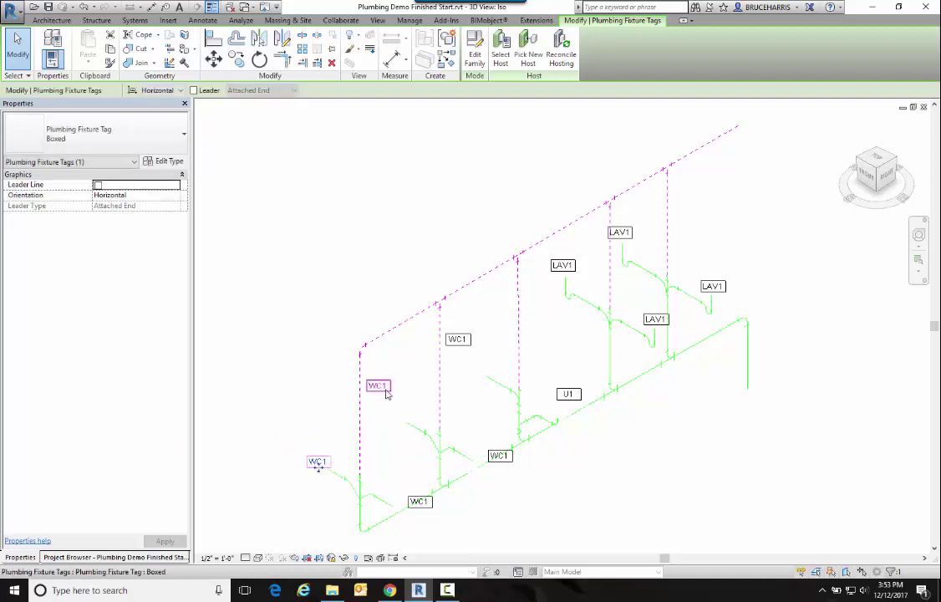
{"action": "left_click_drag", "start_coordinate": [378, 387], "coordinate": [398, 426]}
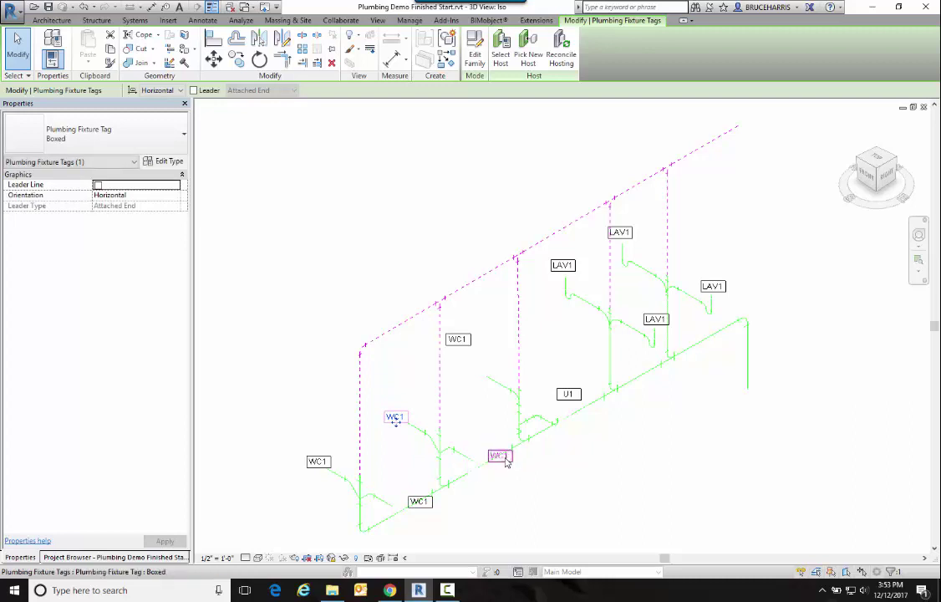
{"action": "left_click_drag", "start_coordinate": [498, 459], "coordinate": [485, 458]}
{"action": "mouse_move", "coordinate": [419, 503]}
{"action": "left_mouse_down"}
{"action": "mouse_move", "coordinate": [422, 511]}
{"action": "mouse_move", "coordinate": [401, 504]}
{"action": "left_mouse_up"}
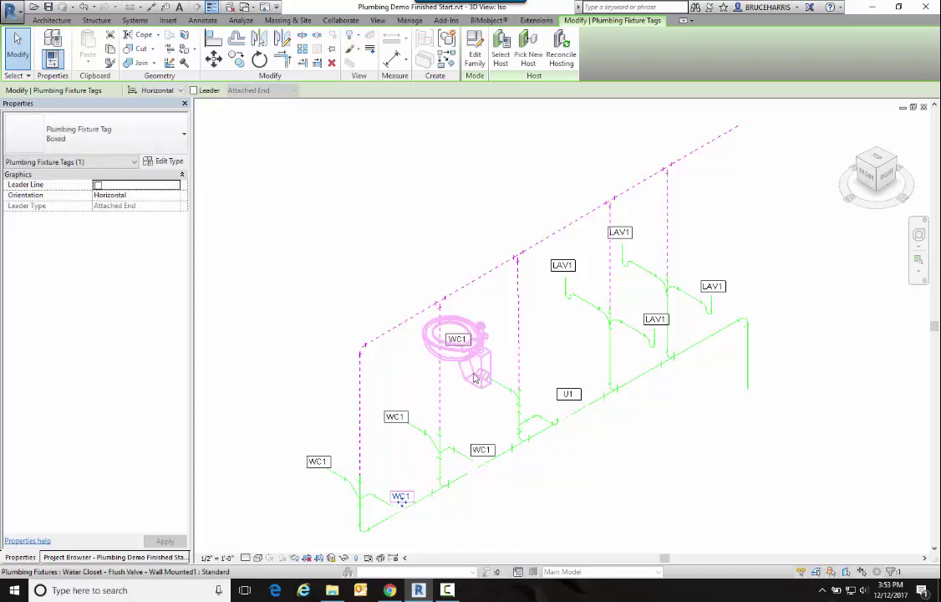
{"action": "left_click_drag", "start_coordinate": [456, 344], "coordinate": [473, 379]}
Step: Move the U1 tag above its branch pipe end and center the lower LAV1 tag over its drain stub
{"action": "left_click_drag", "start_coordinate": [575, 404], "coordinate": [557, 417]}
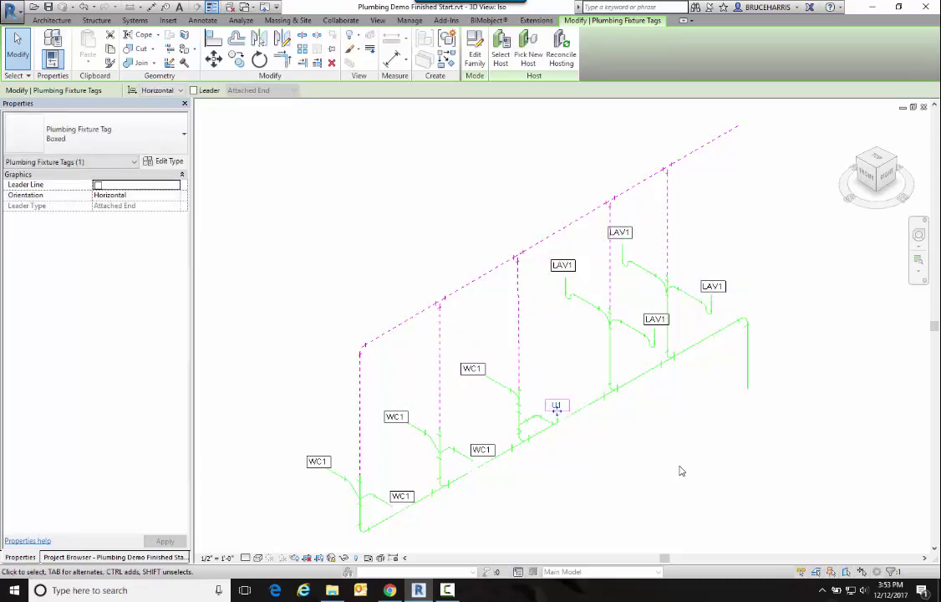
{"action": "left_click", "coordinate": [657, 323]}
{"action": "left_click_drag", "start_coordinate": [657, 326], "coordinate": [653, 327]}
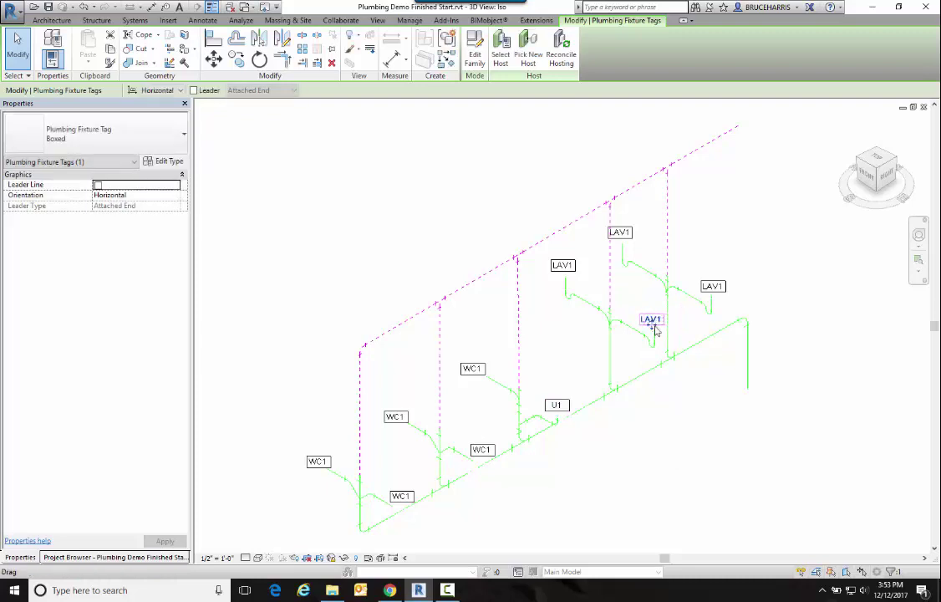
{"action": "left_click", "coordinate": [667, 394]}
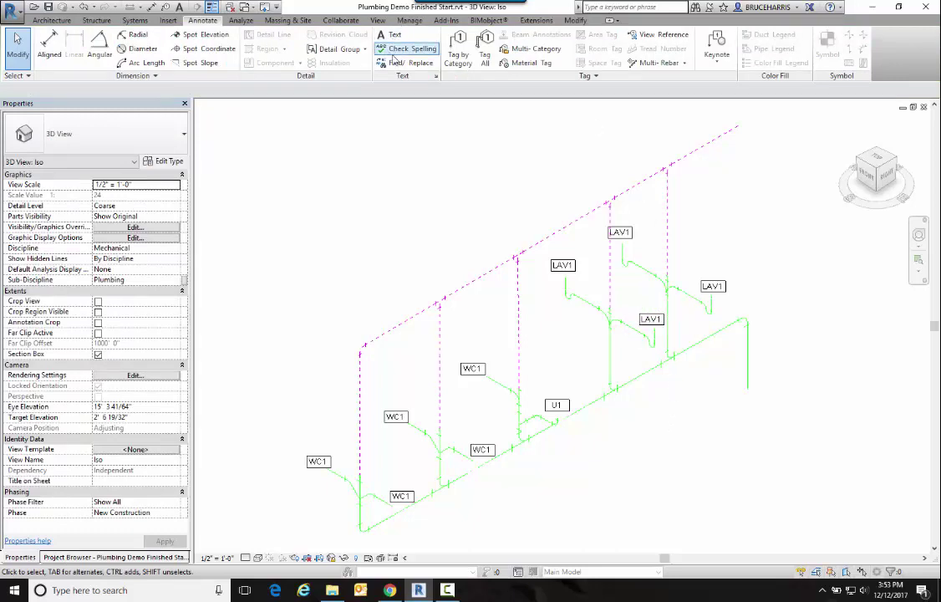
Step: Tag by category, horizontally and without leaders, the pipe sizes of the four vent header segments and the vent riser at its low end
{"action": "left_click", "coordinate": [457, 41]}
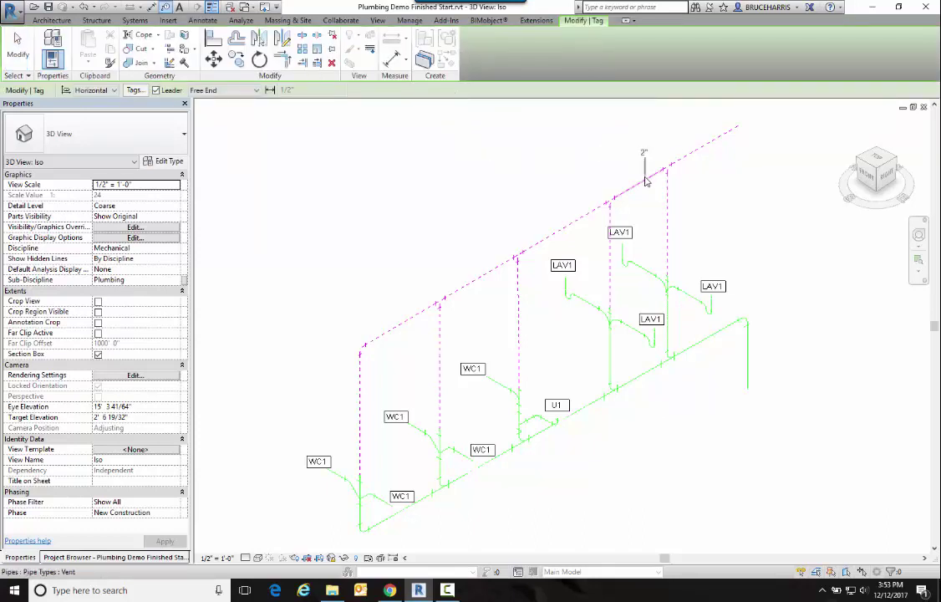
{"action": "left_click", "coordinate": [156, 89]}
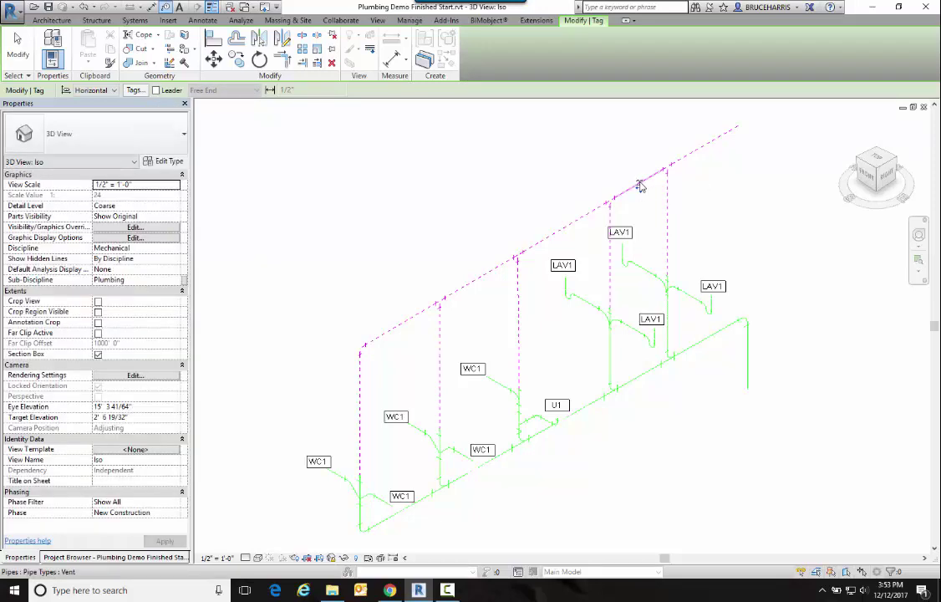
{"action": "left_click", "coordinate": [570, 226]}
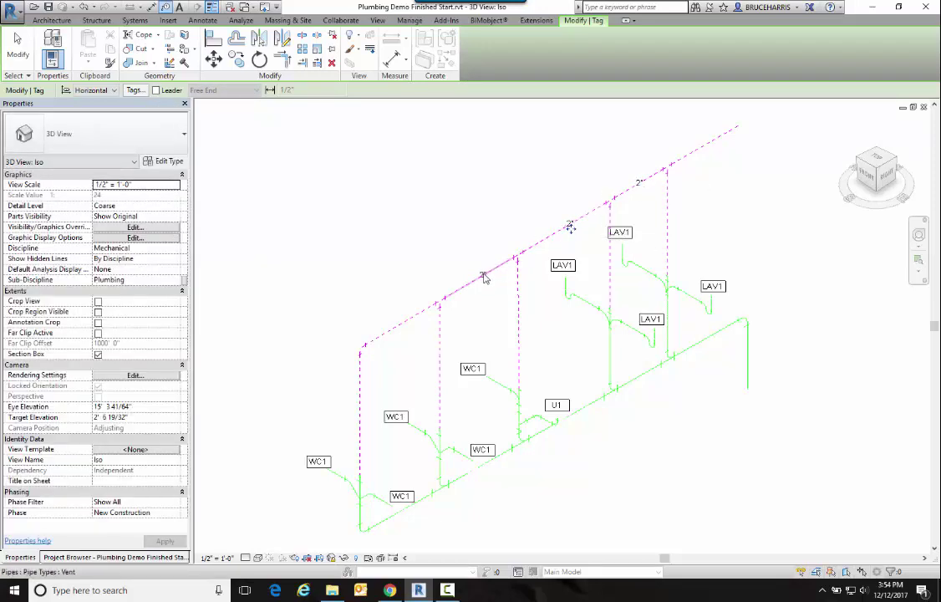
{"action": "left_click", "coordinate": [482, 277]}
{"action": "left_click", "coordinate": [383, 337]}
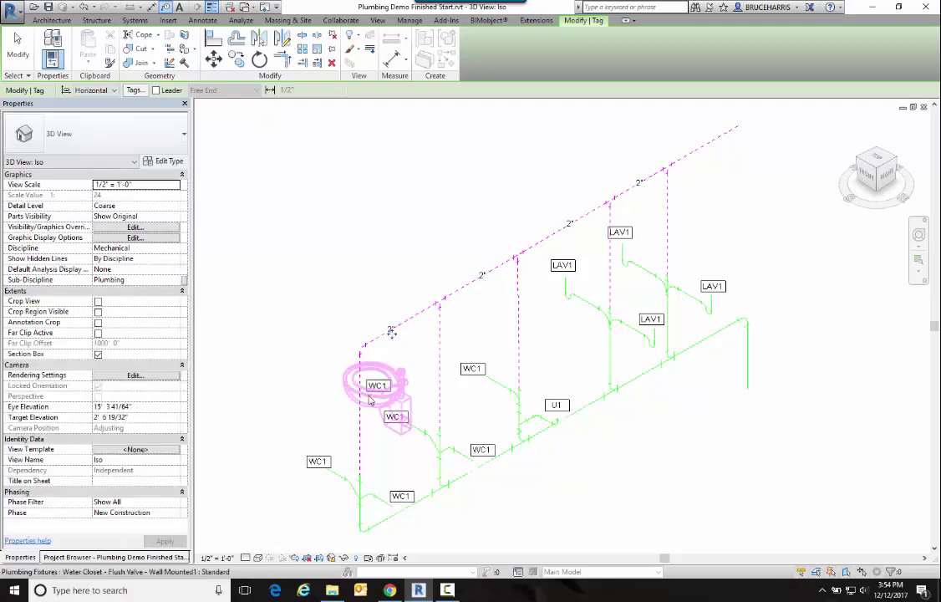
Step: Tag the pipe sizes of the two branches, the riser and the main segment at the first pair of water closets
{"action": "left_click", "coordinate": [335, 477]}
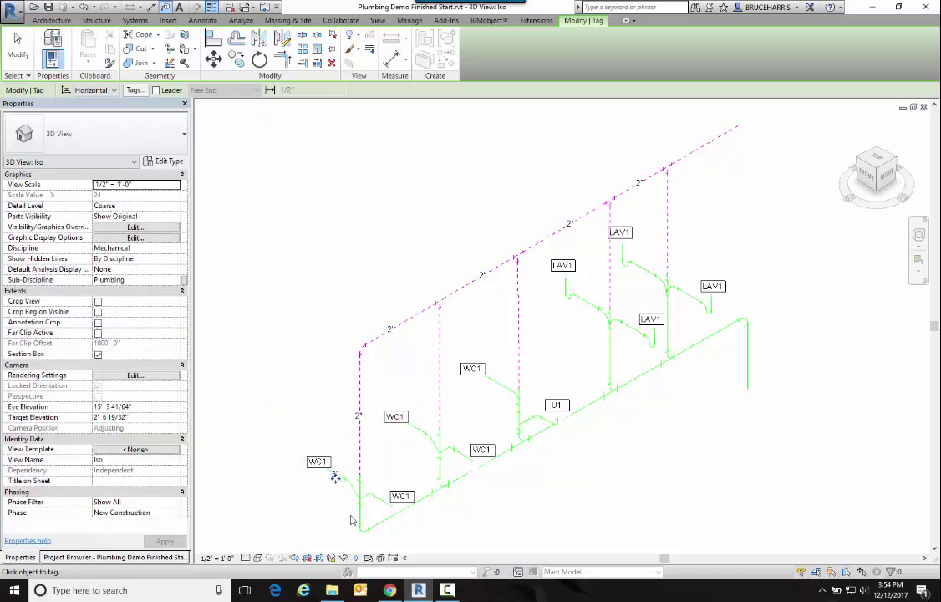
{"action": "left_click", "coordinate": [358, 515]}
{"action": "left_click", "coordinate": [380, 503]}
{"action": "left_click", "coordinate": [385, 523]}
Step: Tag the pipe sizes of the remaining water closet branches, the urinal branch and the adjoining sanitary main segments
{"action": "left_click", "coordinate": [421, 433]}
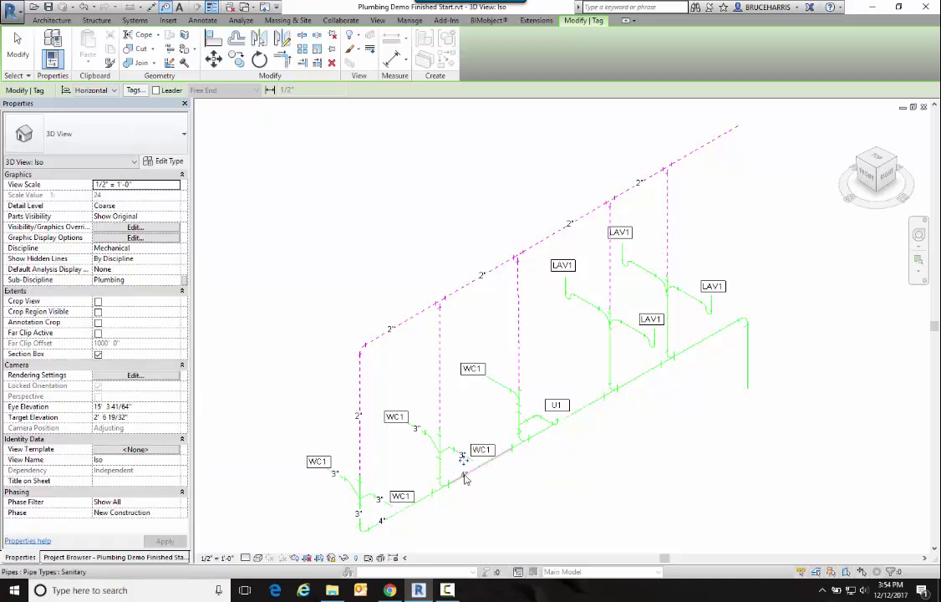
{"action": "left_click", "coordinate": [463, 456]}
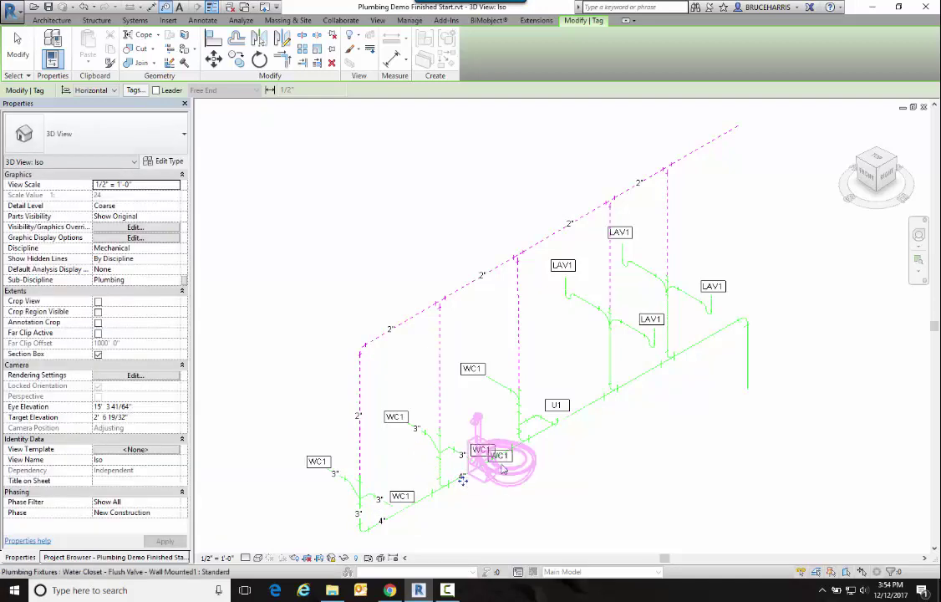
{"action": "left_click", "coordinate": [498, 386]}
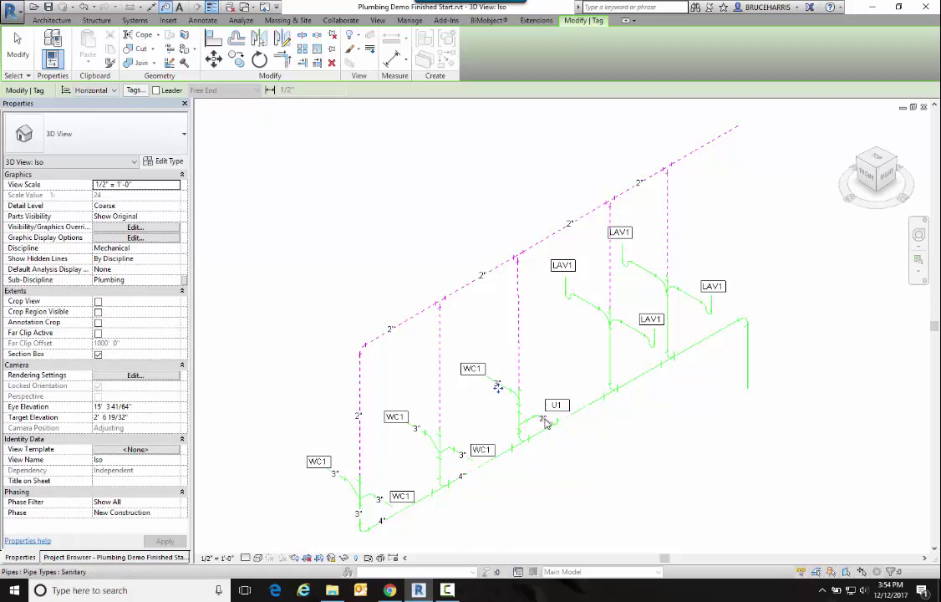
{"action": "left_click", "coordinate": [539, 427]}
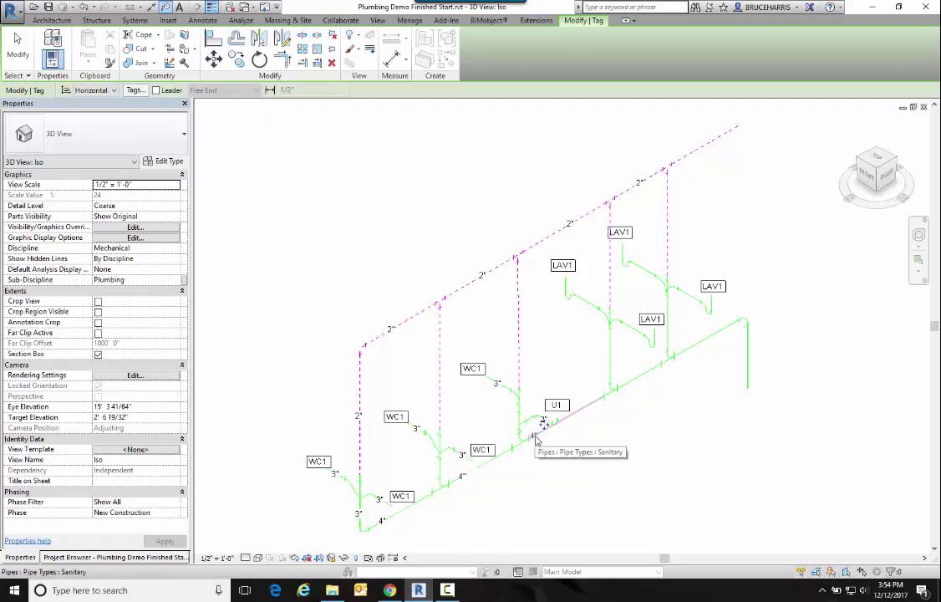
Step: Tag the pipe sizes of the first lavatory riser, the four lavatory branches, the last two main segments and the end drop
{"action": "left_click", "coordinate": [610, 358]}
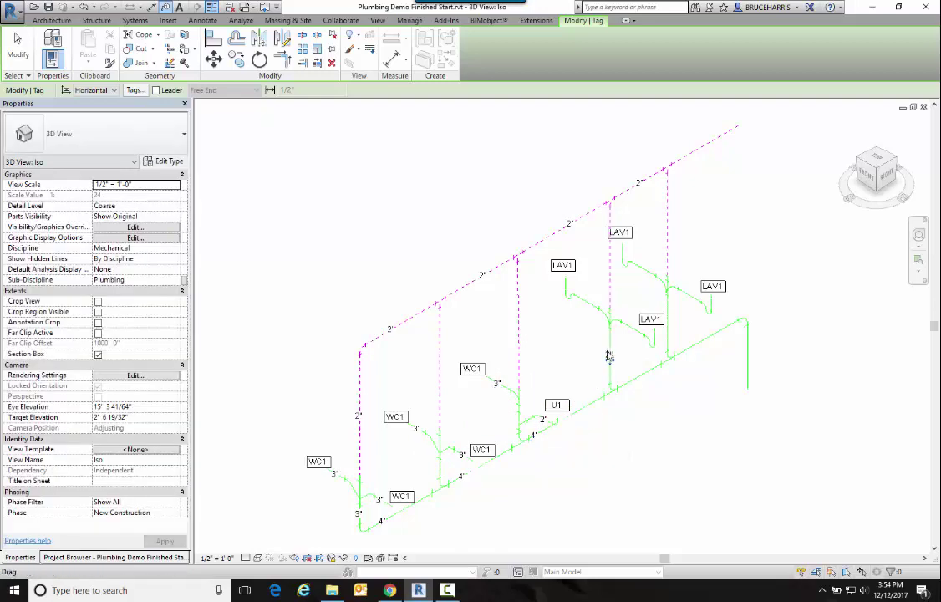
{"action": "left_click", "coordinate": [585, 302]}
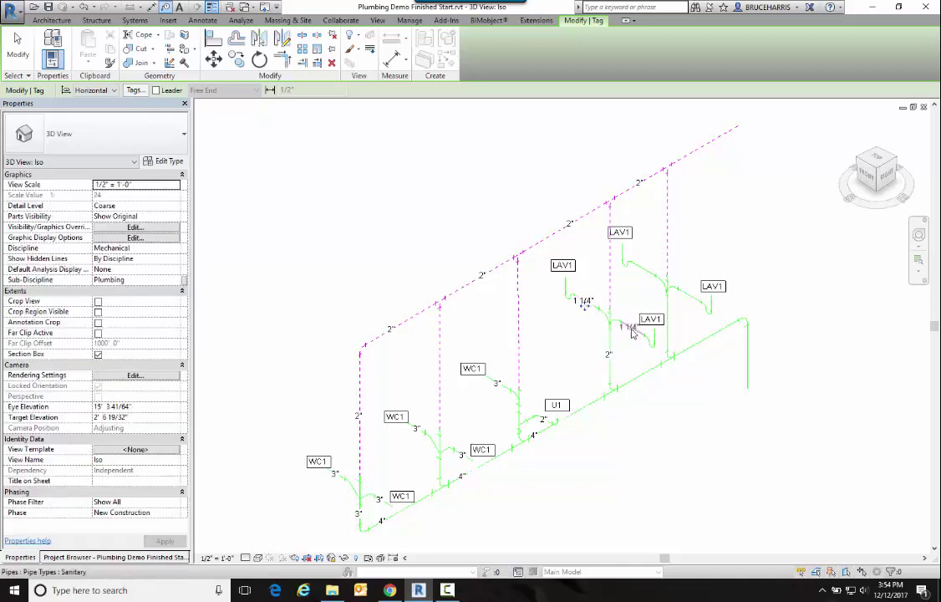
{"action": "left_click", "coordinate": [632, 329]}
{"action": "left_click", "coordinate": [639, 271]}
{"action": "left_click", "coordinate": [690, 301]}
{"action": "left_click", "coordinate": [649, 381]}
{"action": "left_click", "coordinate": [747, 360]}
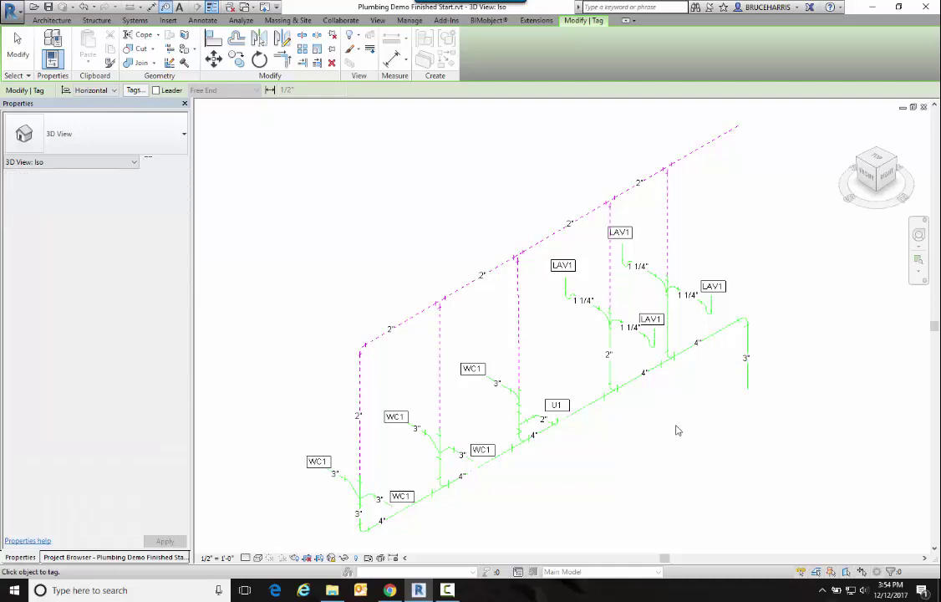
{"action": "key", "text": "Escape"}
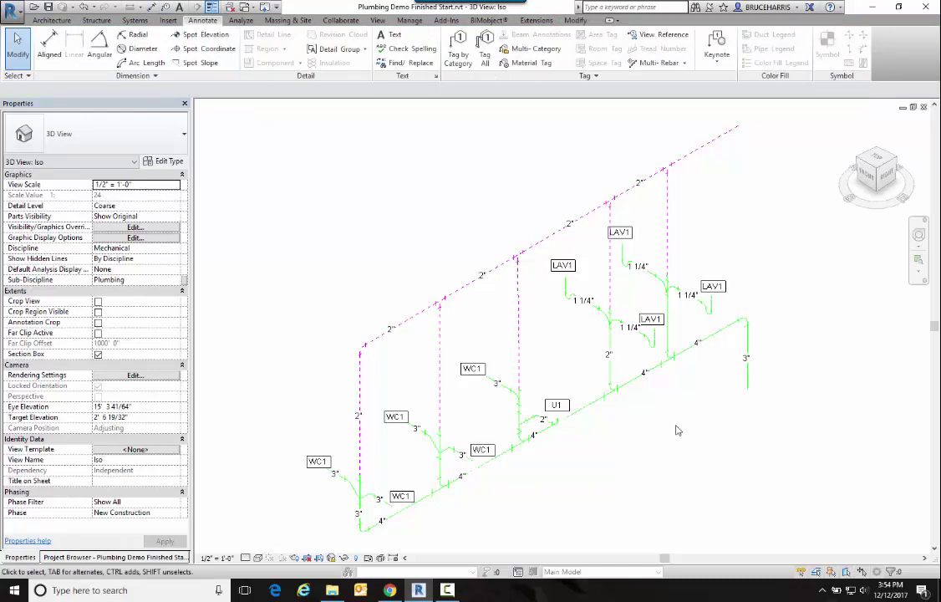